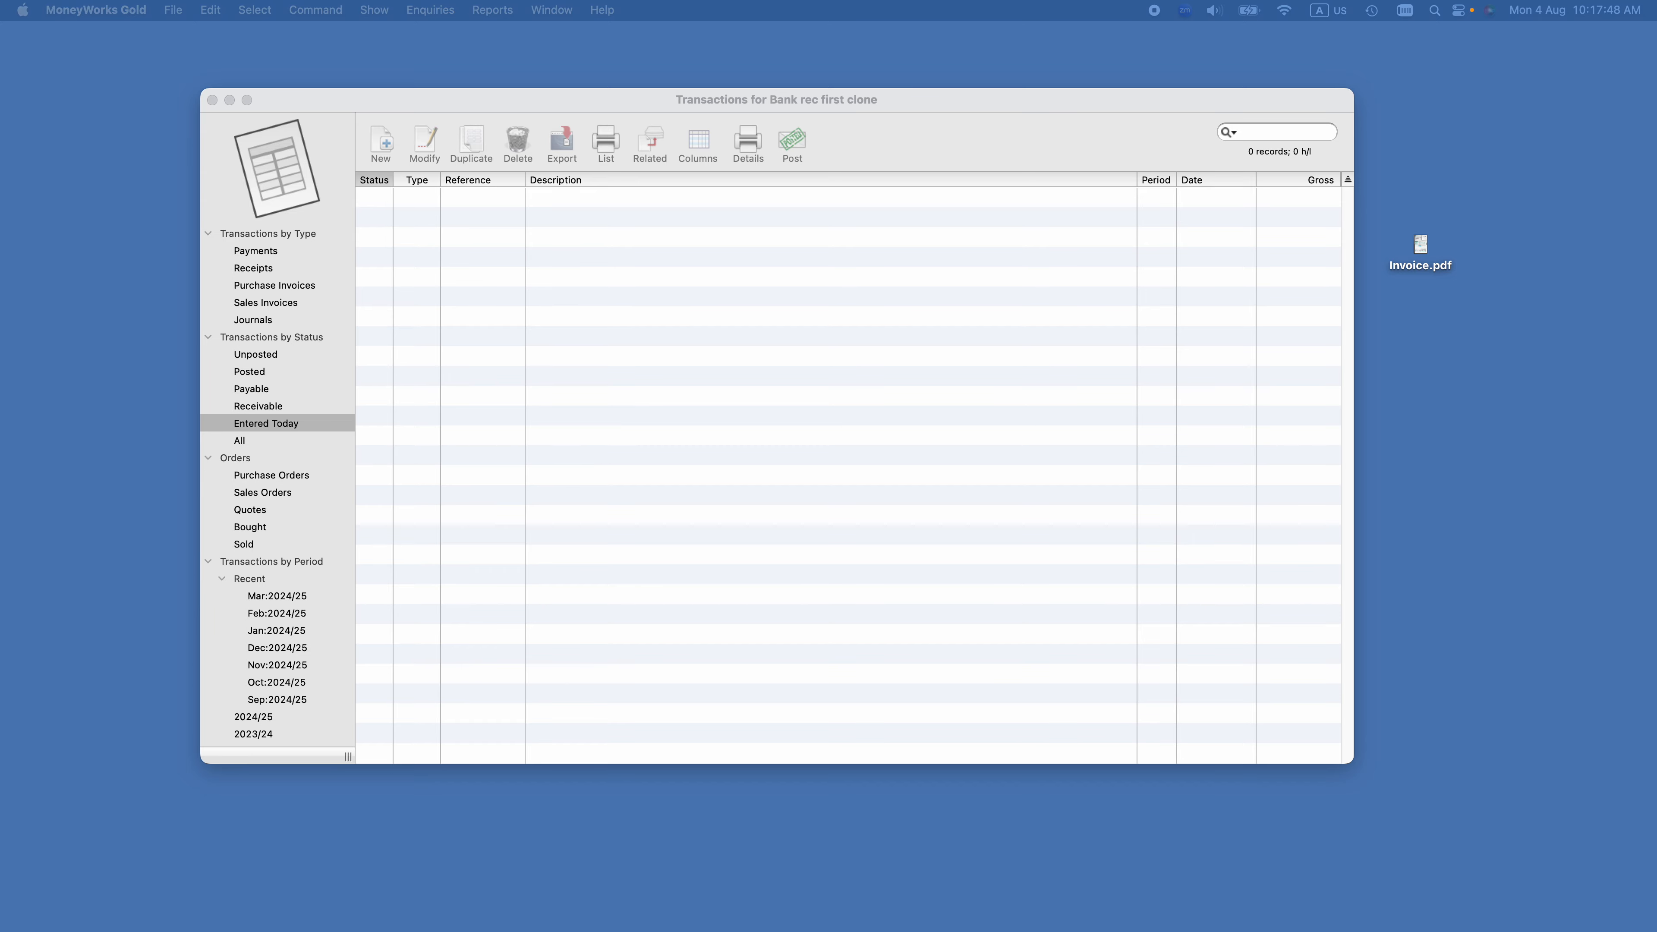
# - Start a new transaction and change its type to Journal
pyautogui.press('super+n')
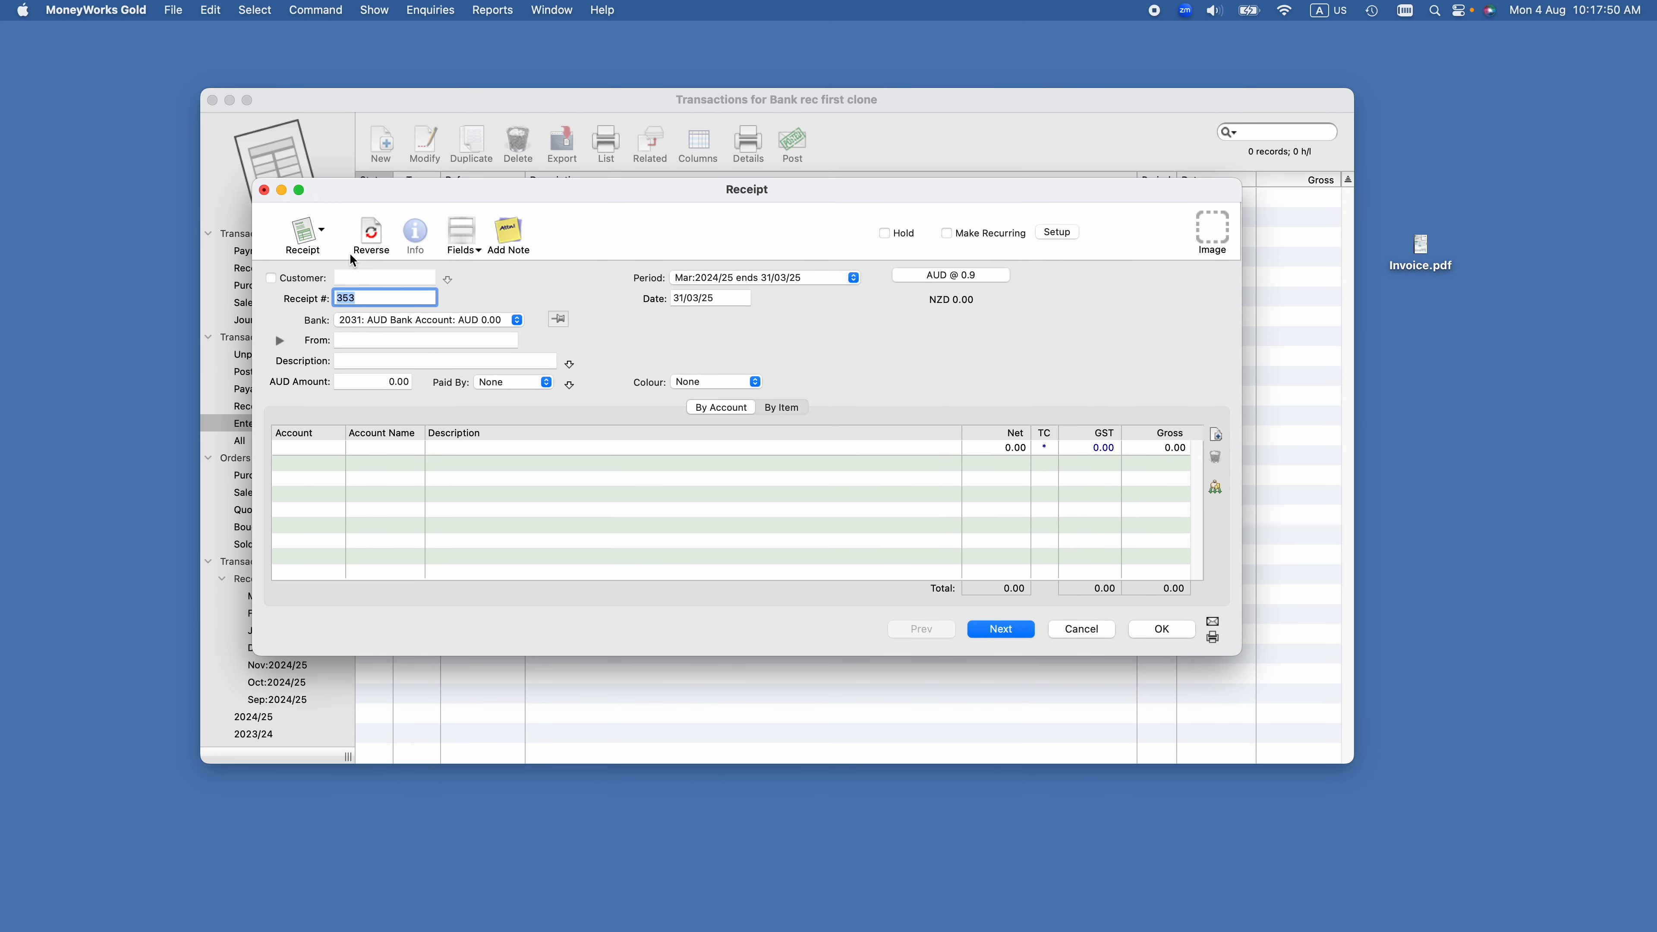
pyautogui.click(309, 242)
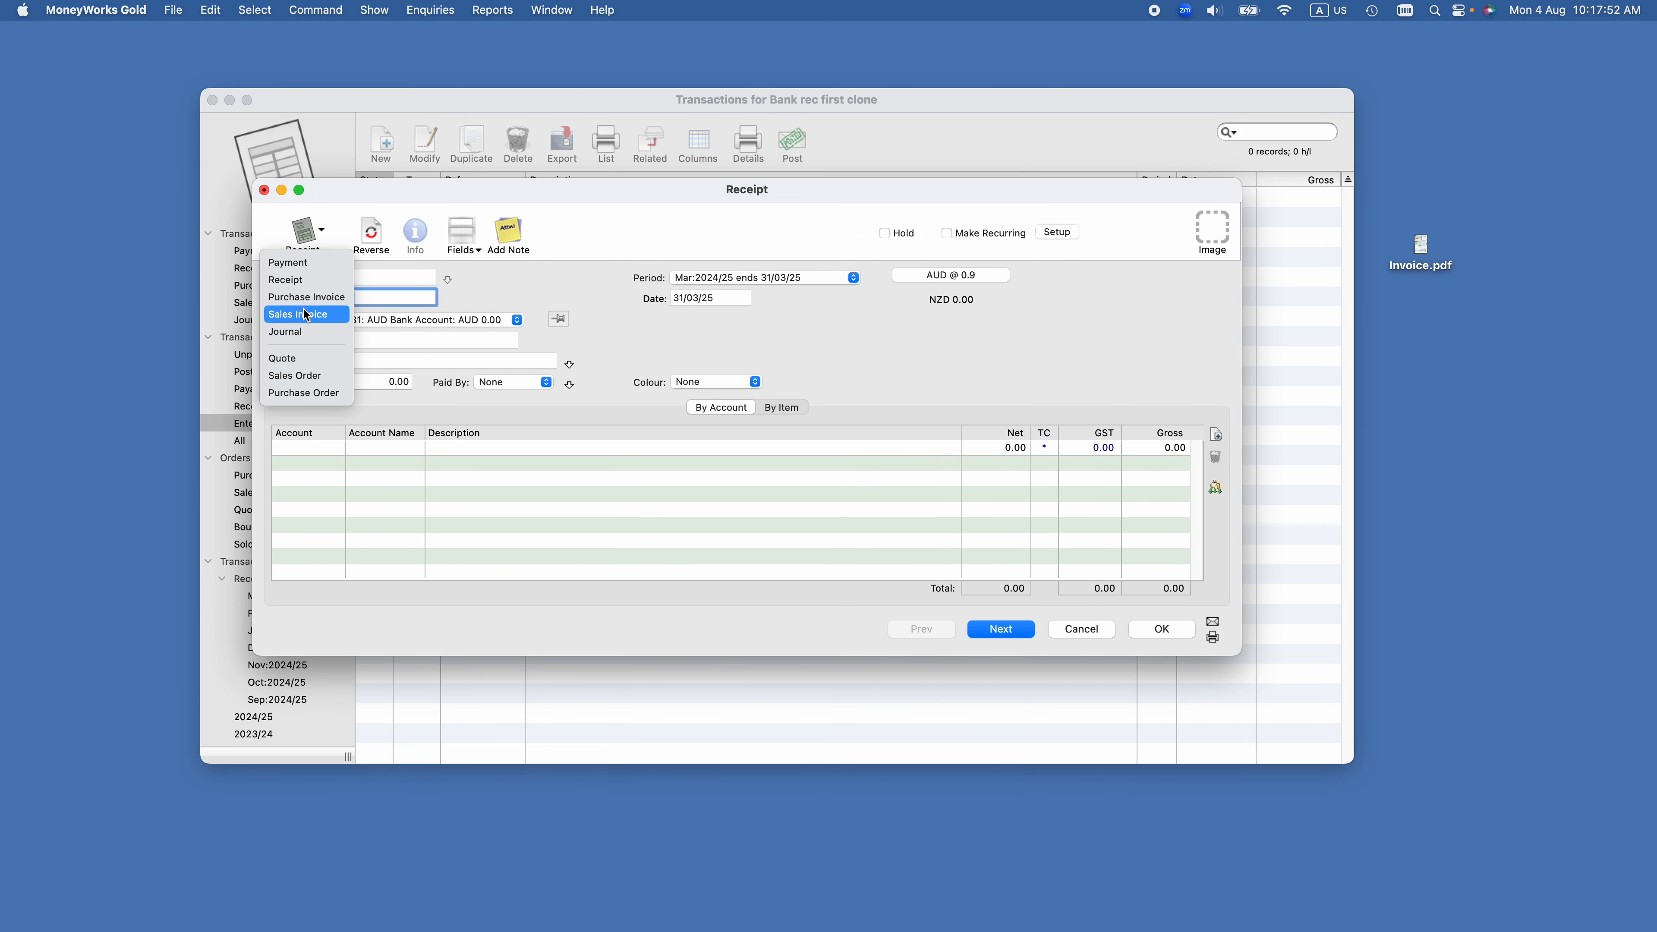
pyautogui.click(319, 333)
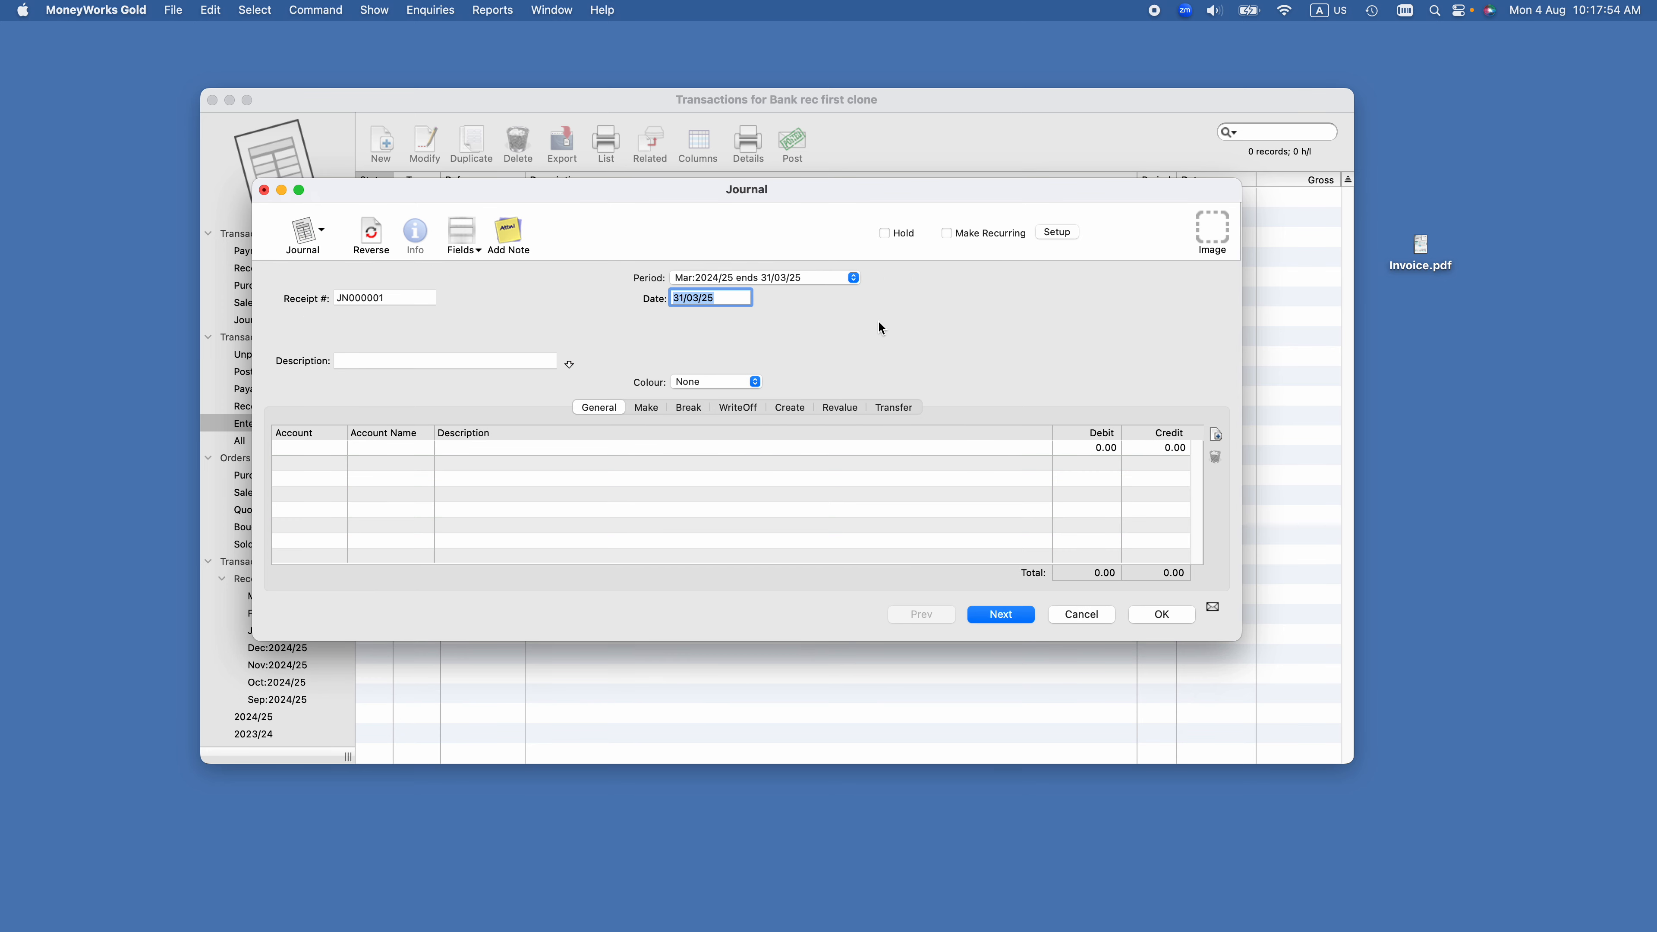
pyautogui.click(284, 495)
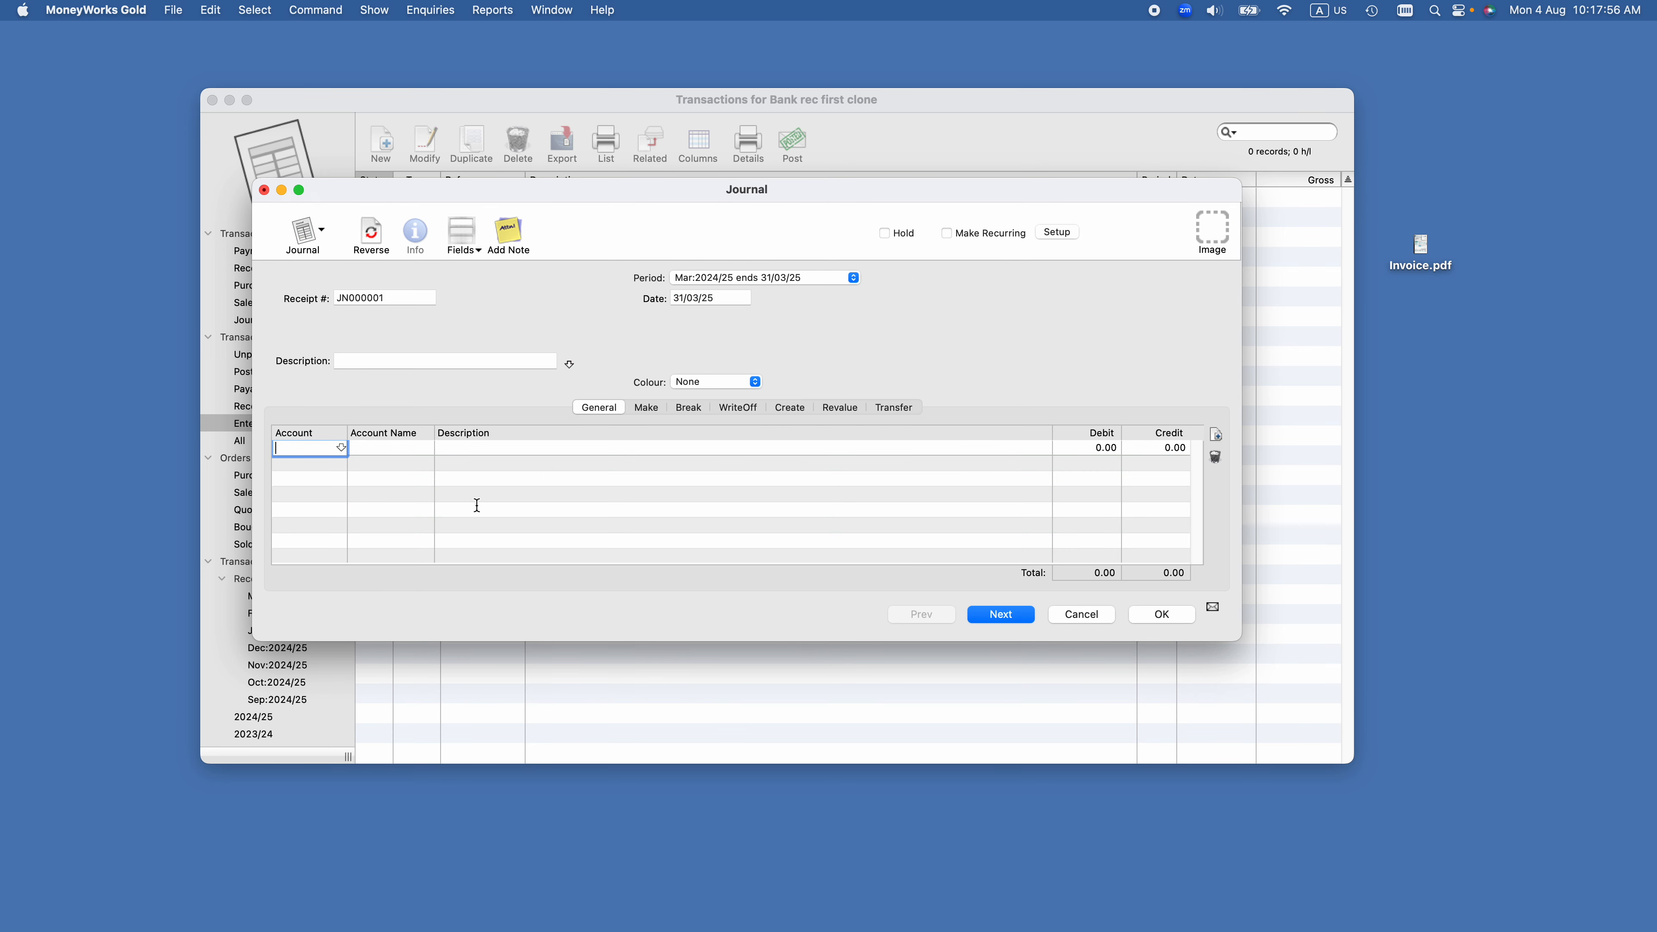
# - Keep the journal's date and describe the journal as "Opening bank balance"
pyautogui.click(729, 294)
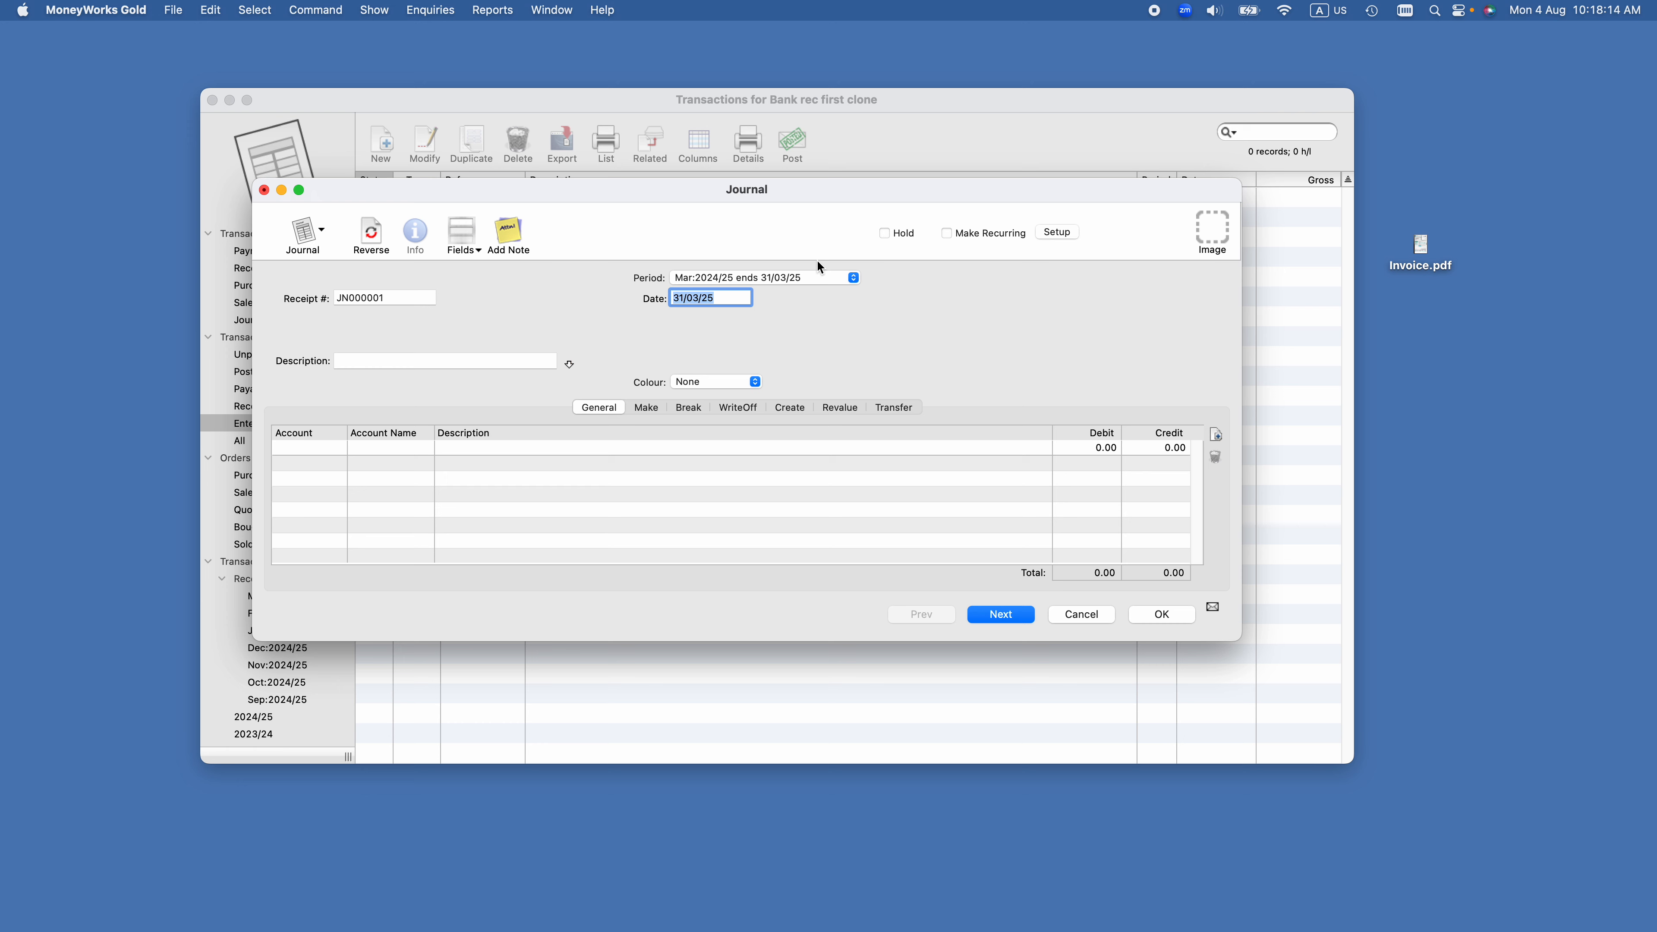
pyautogui.press('Tab')
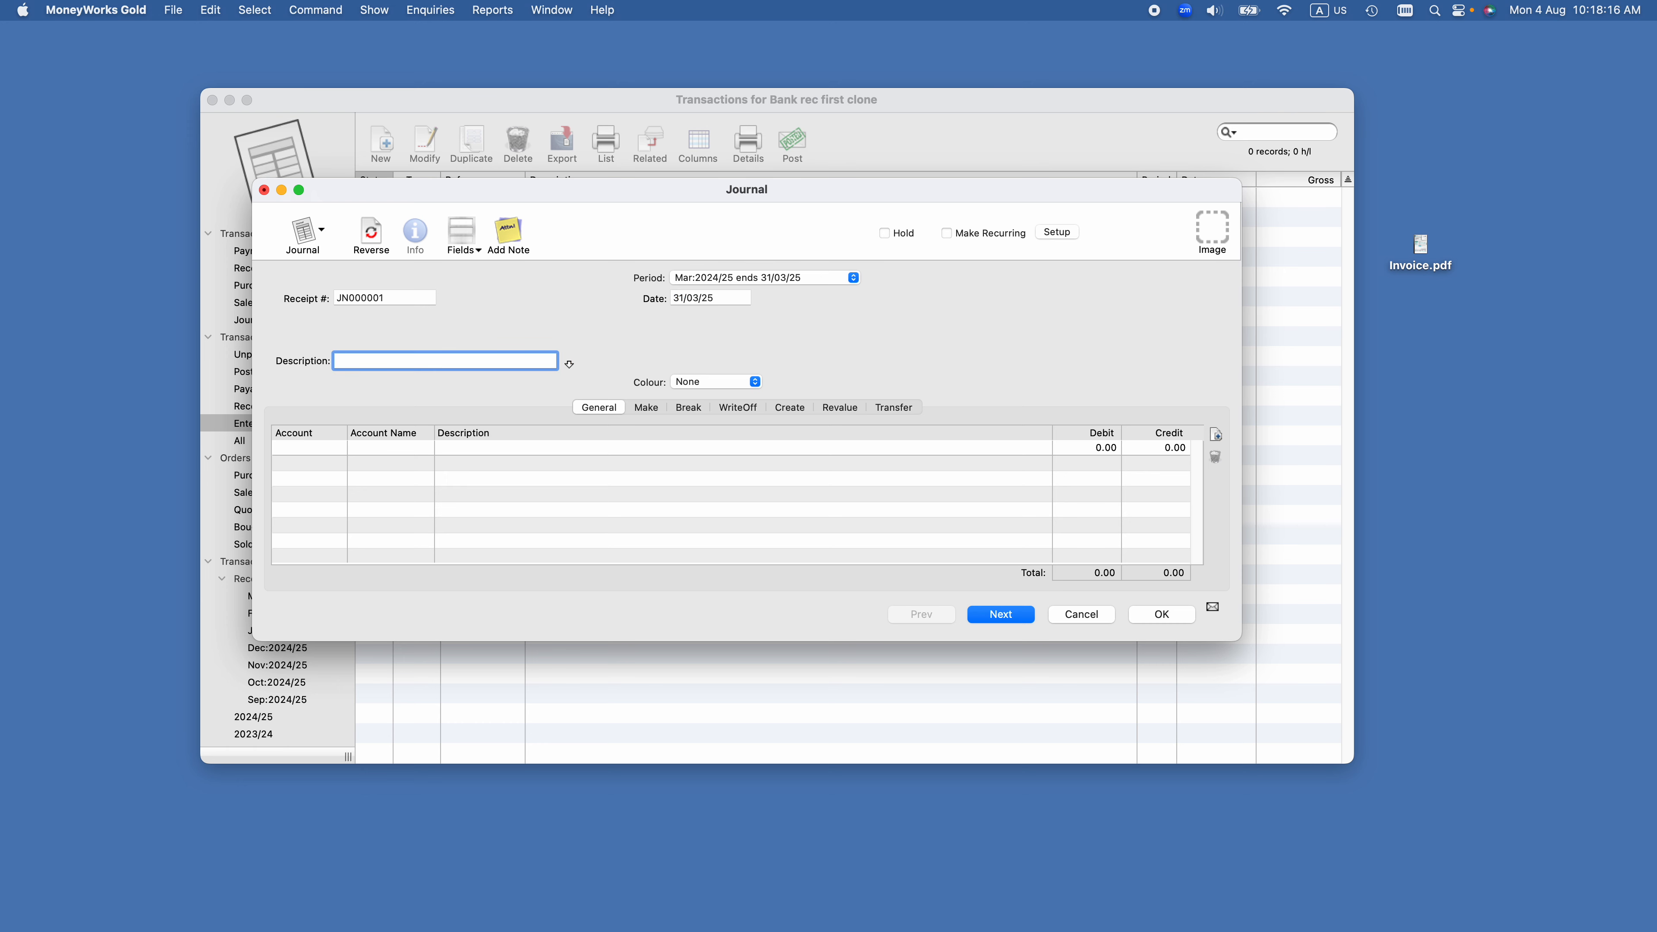
pyautogui.write('Opening bank')
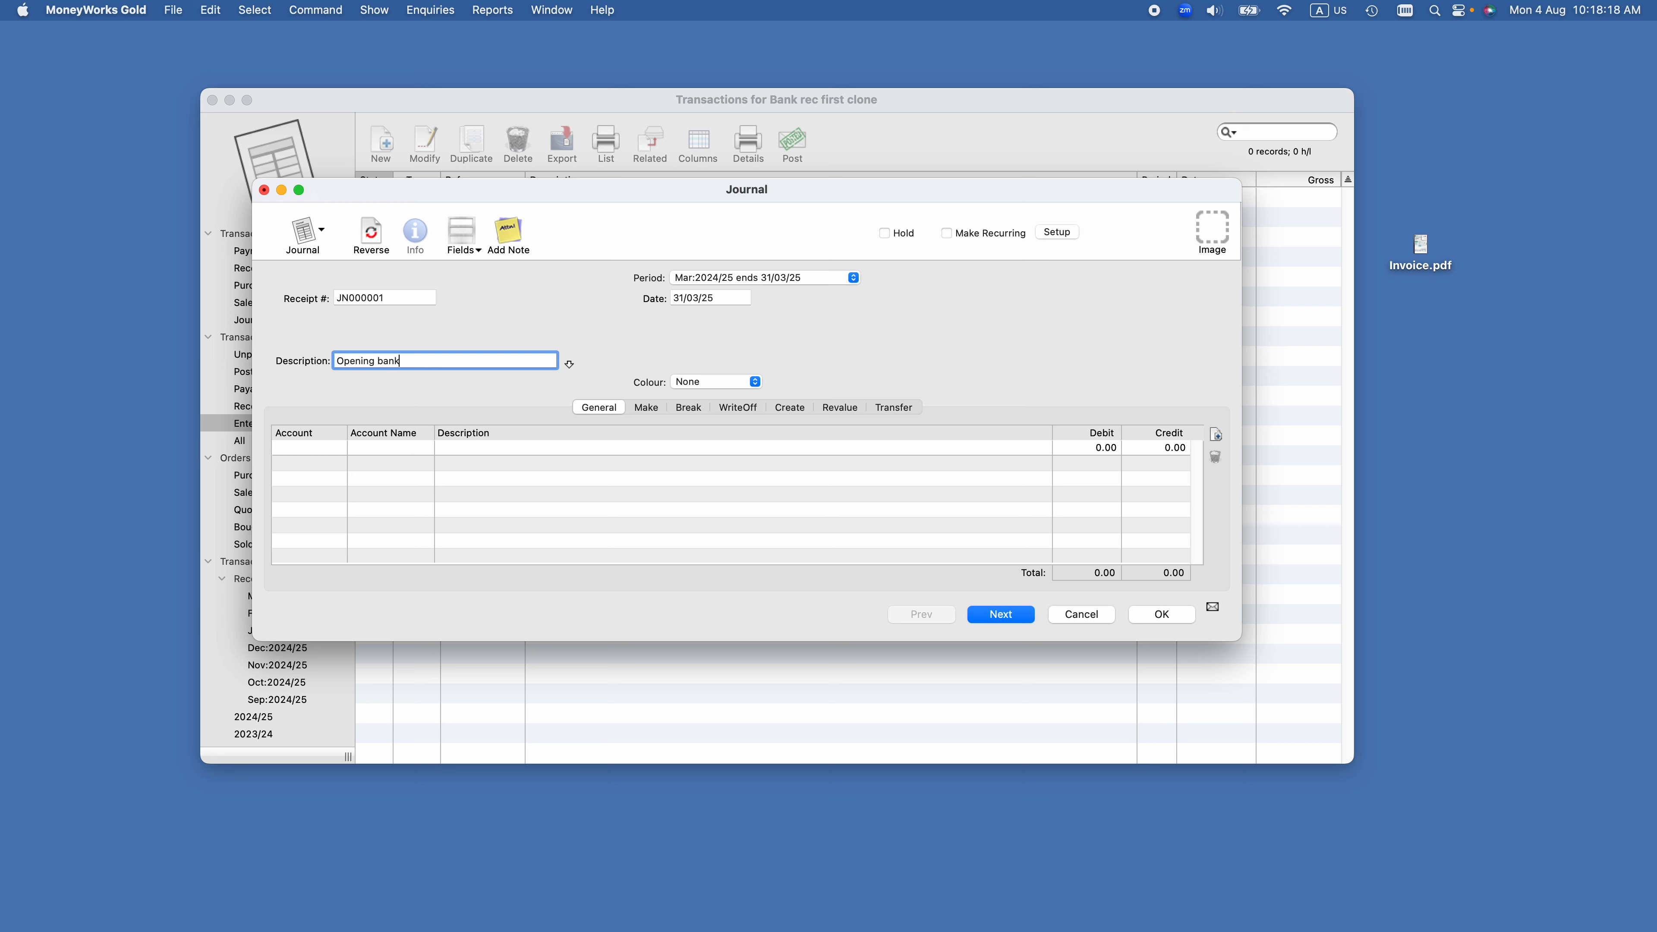
pyautogui.write(' balance')
pyautogui.press('Tab')
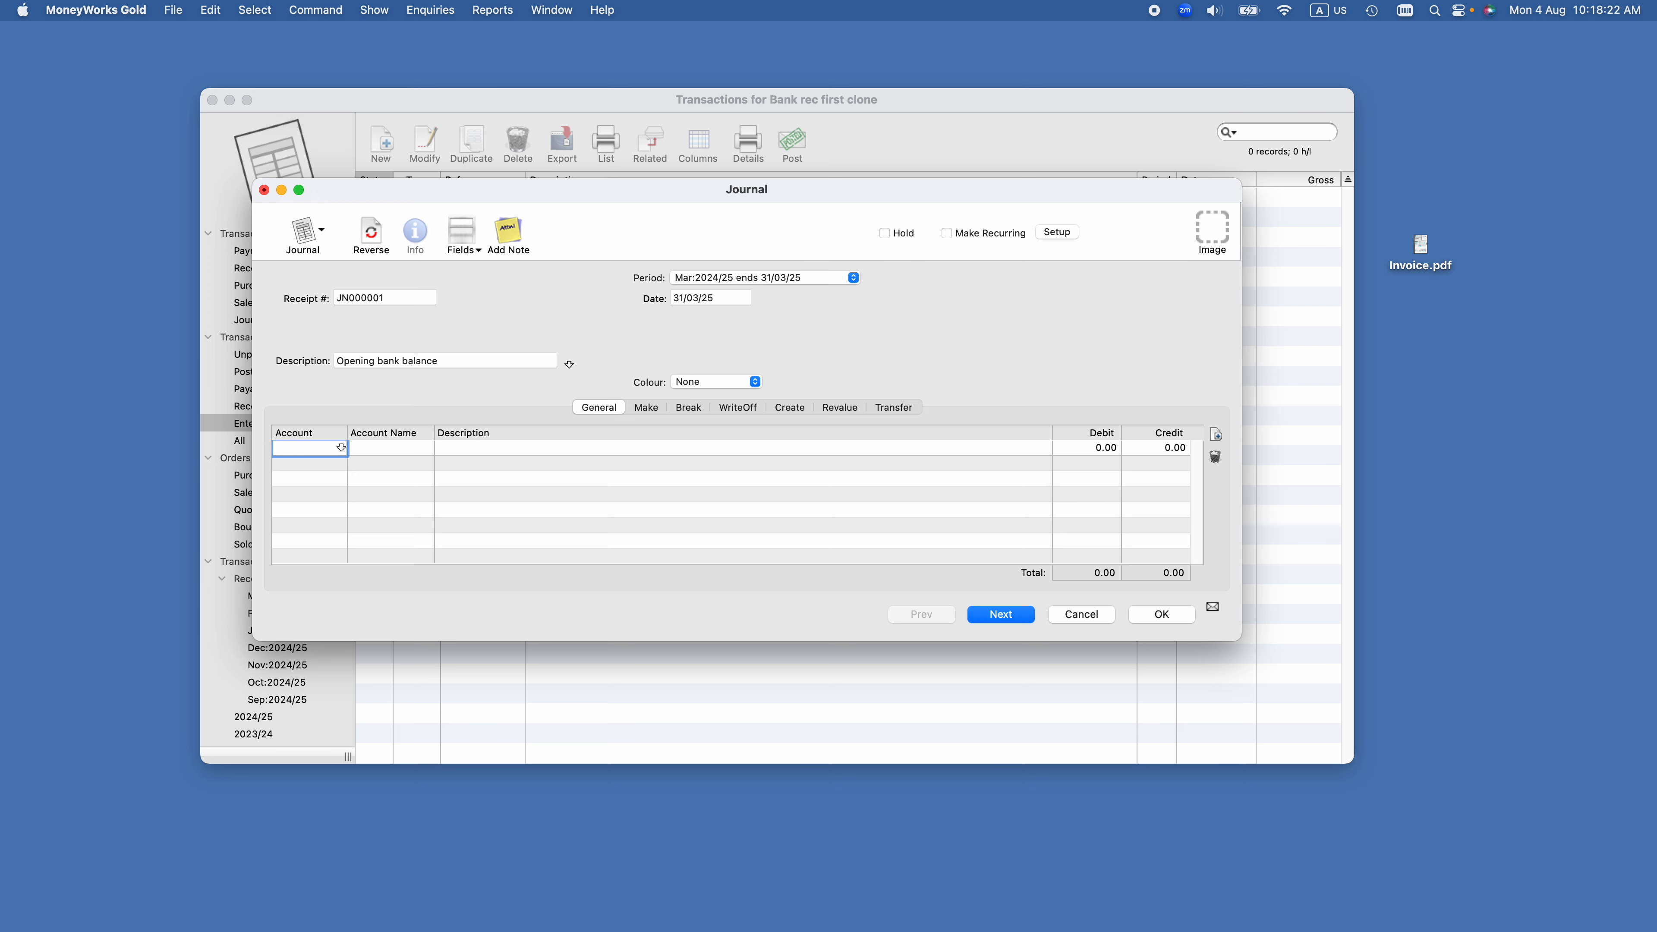
# - Add a journal line debiting 20,000.00 to account 1000, Main Bank Account
pyautogui.write('BANK')
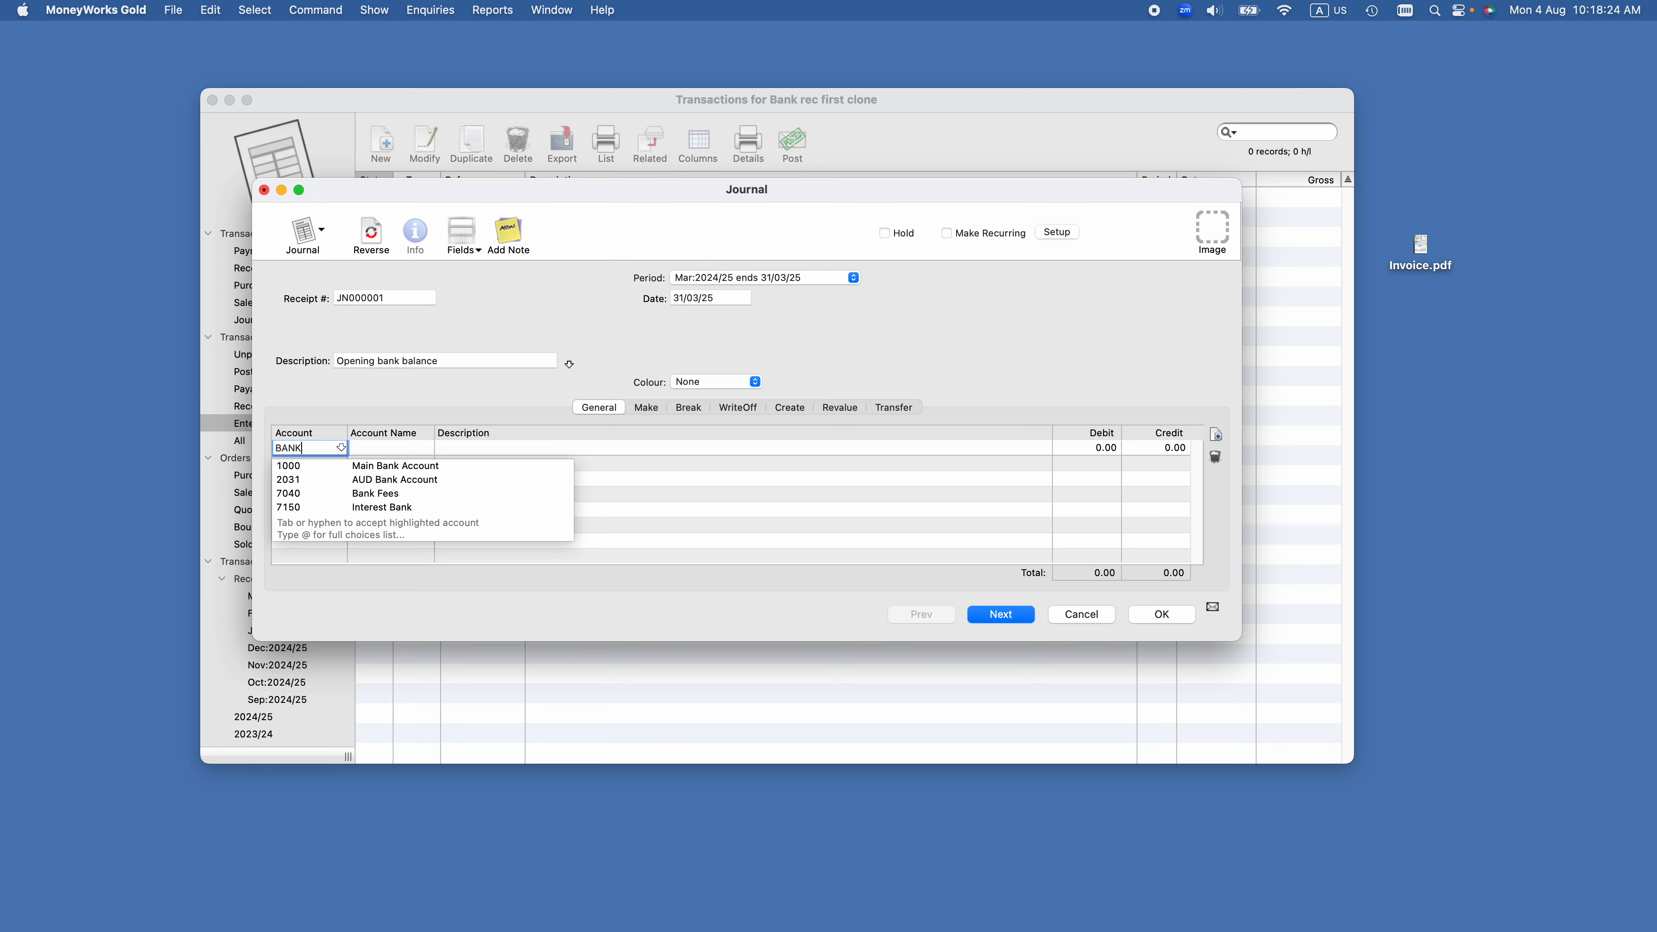
pyautogui.press('Tab')
pyautogui.press('Tab')
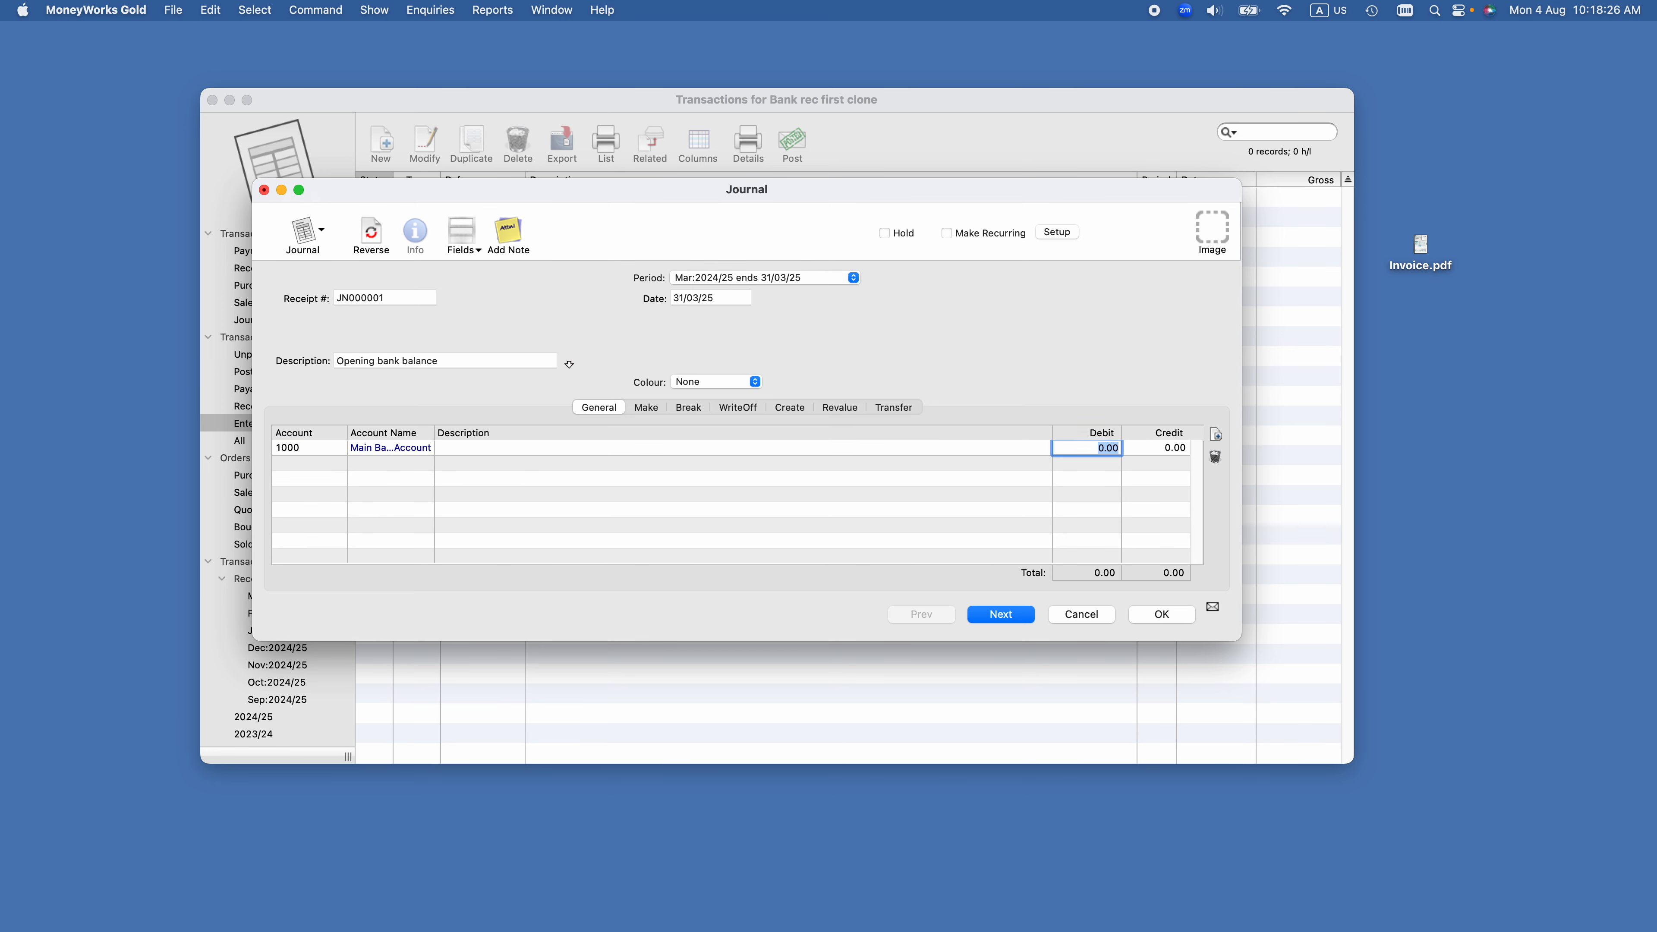
pyautogui.write('20000')
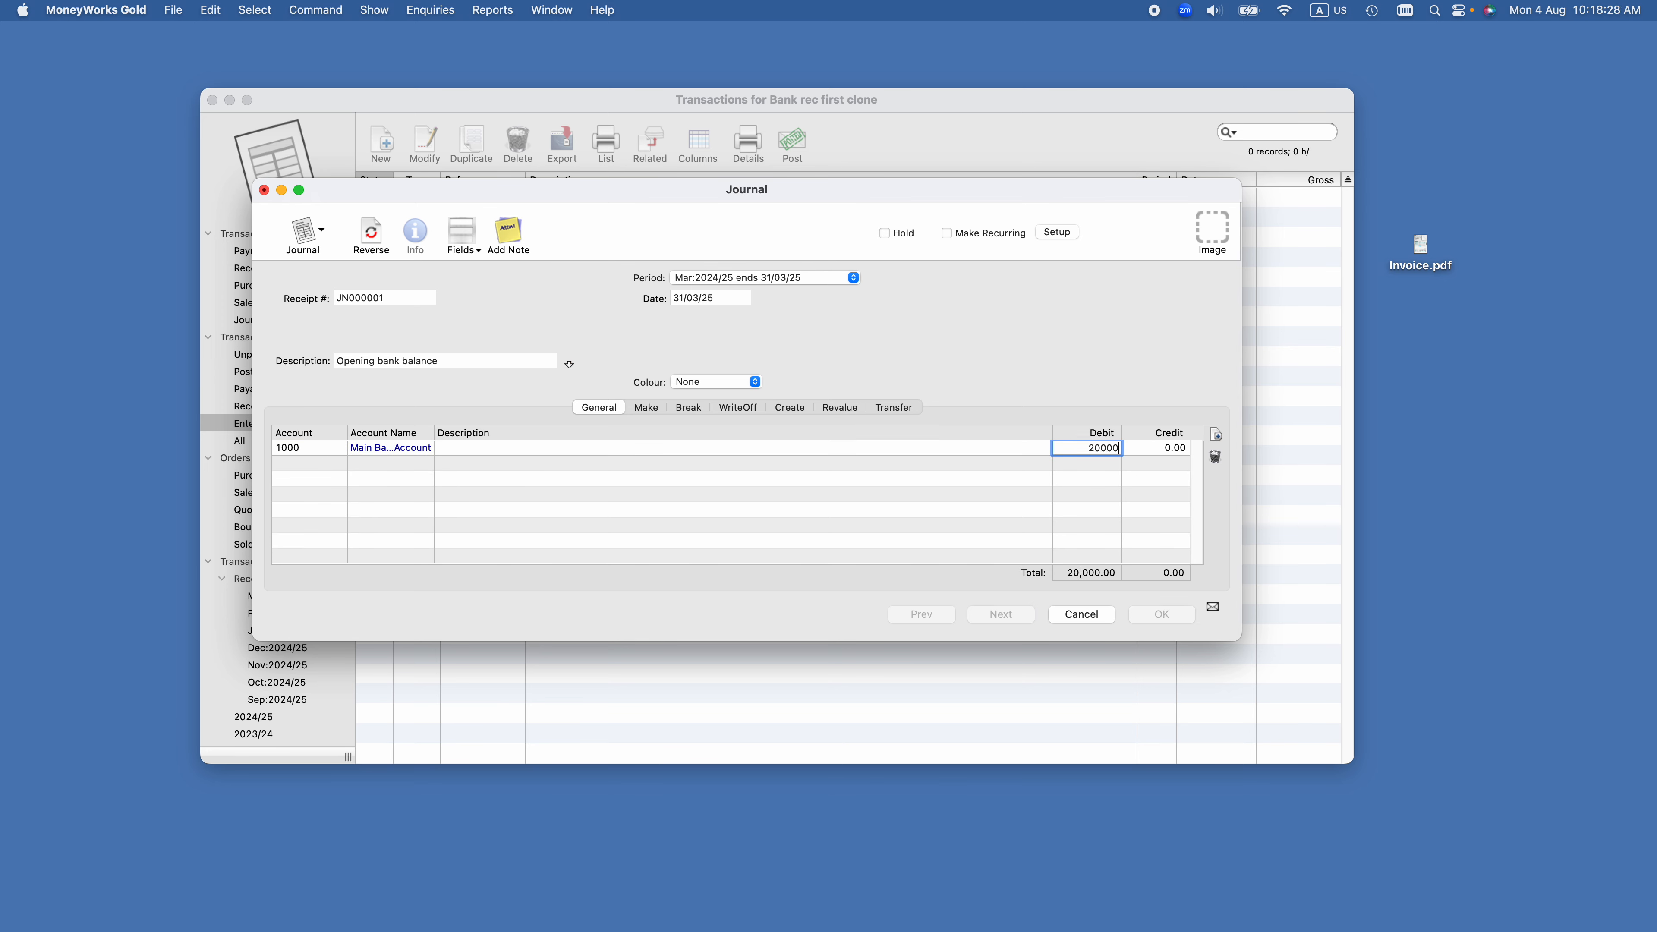
pyautogui.press('Tab')
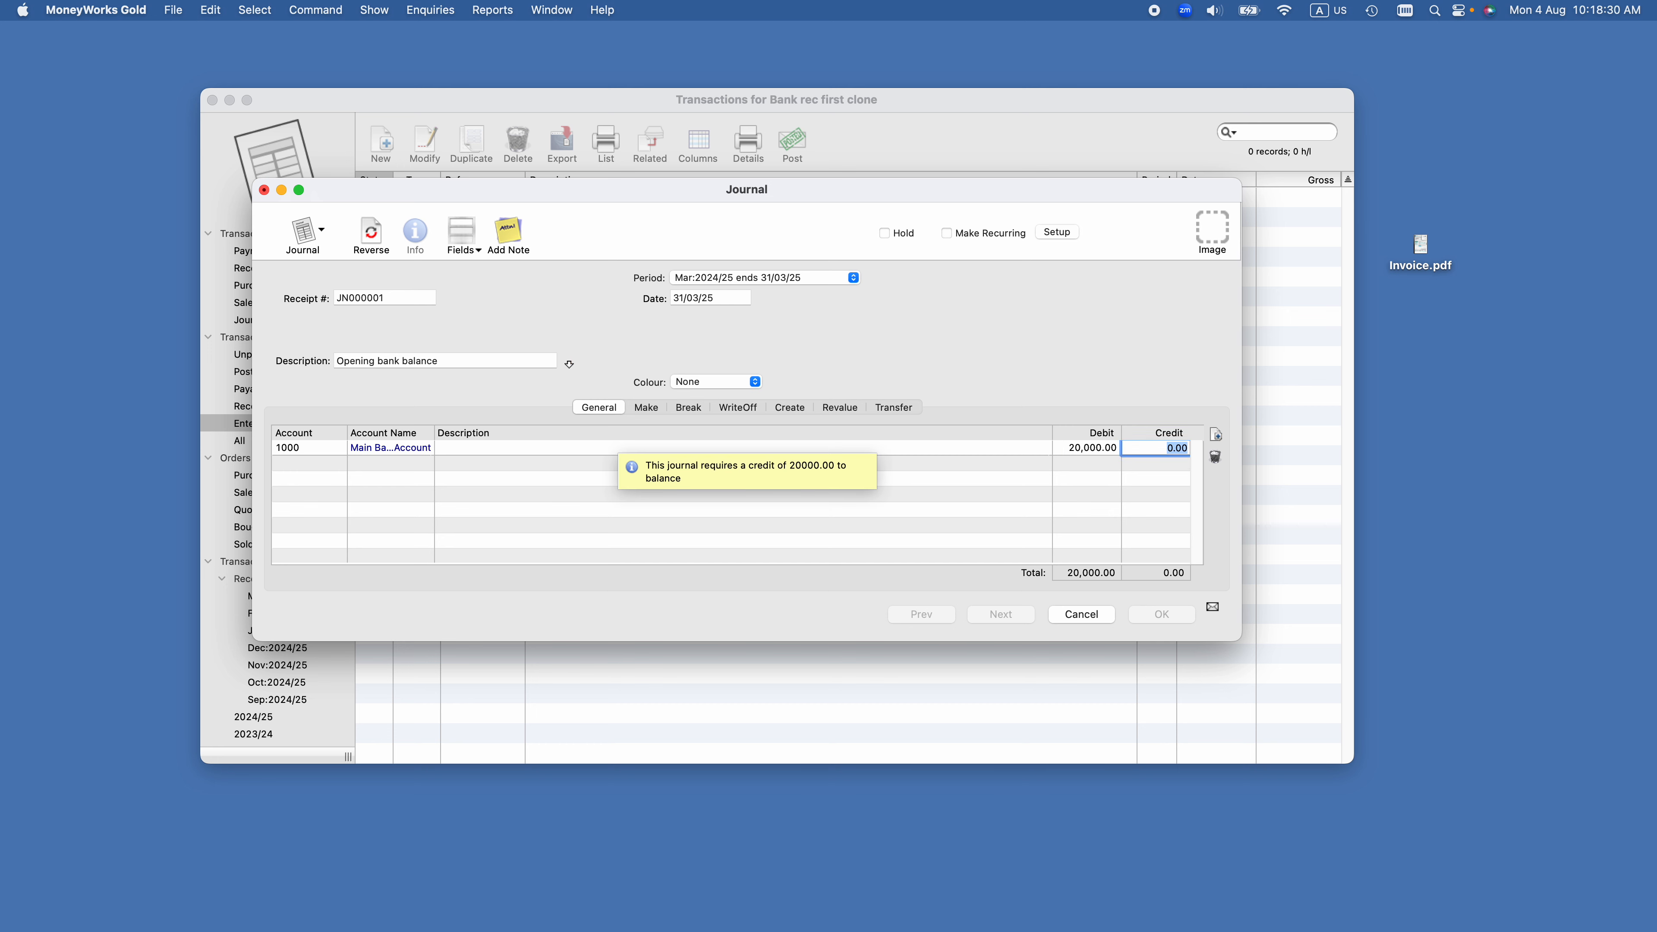
pyautogui.click(1084, 447)
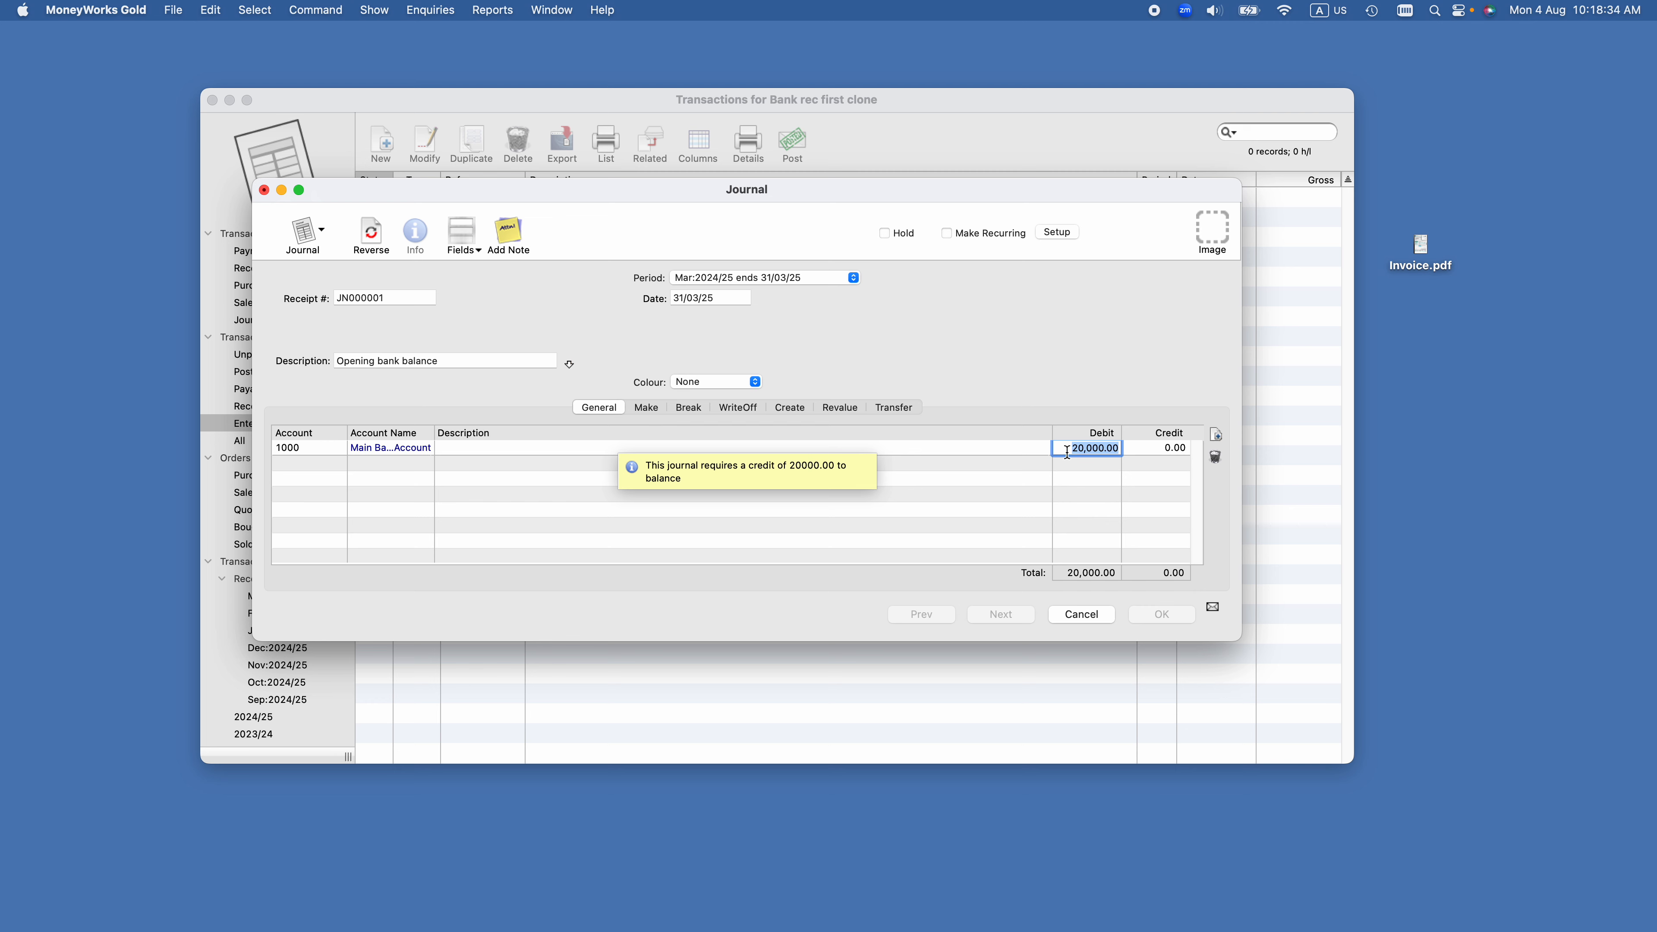
pyautogui.click(1067, 451)
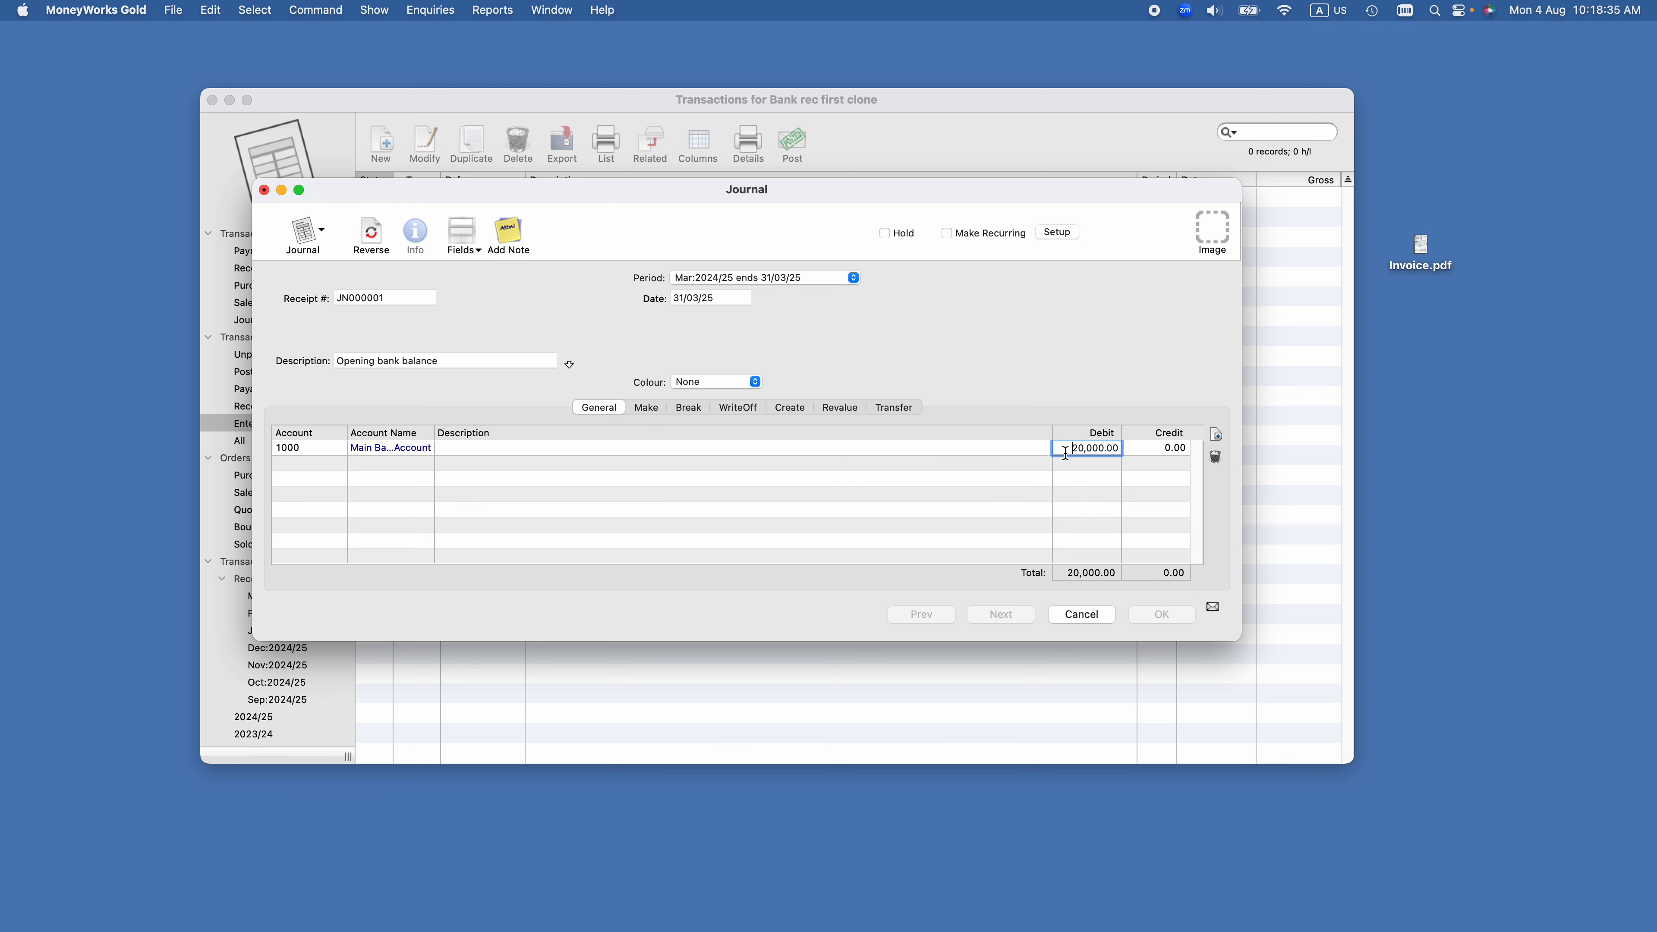
pyautogui.click(1136, 448)
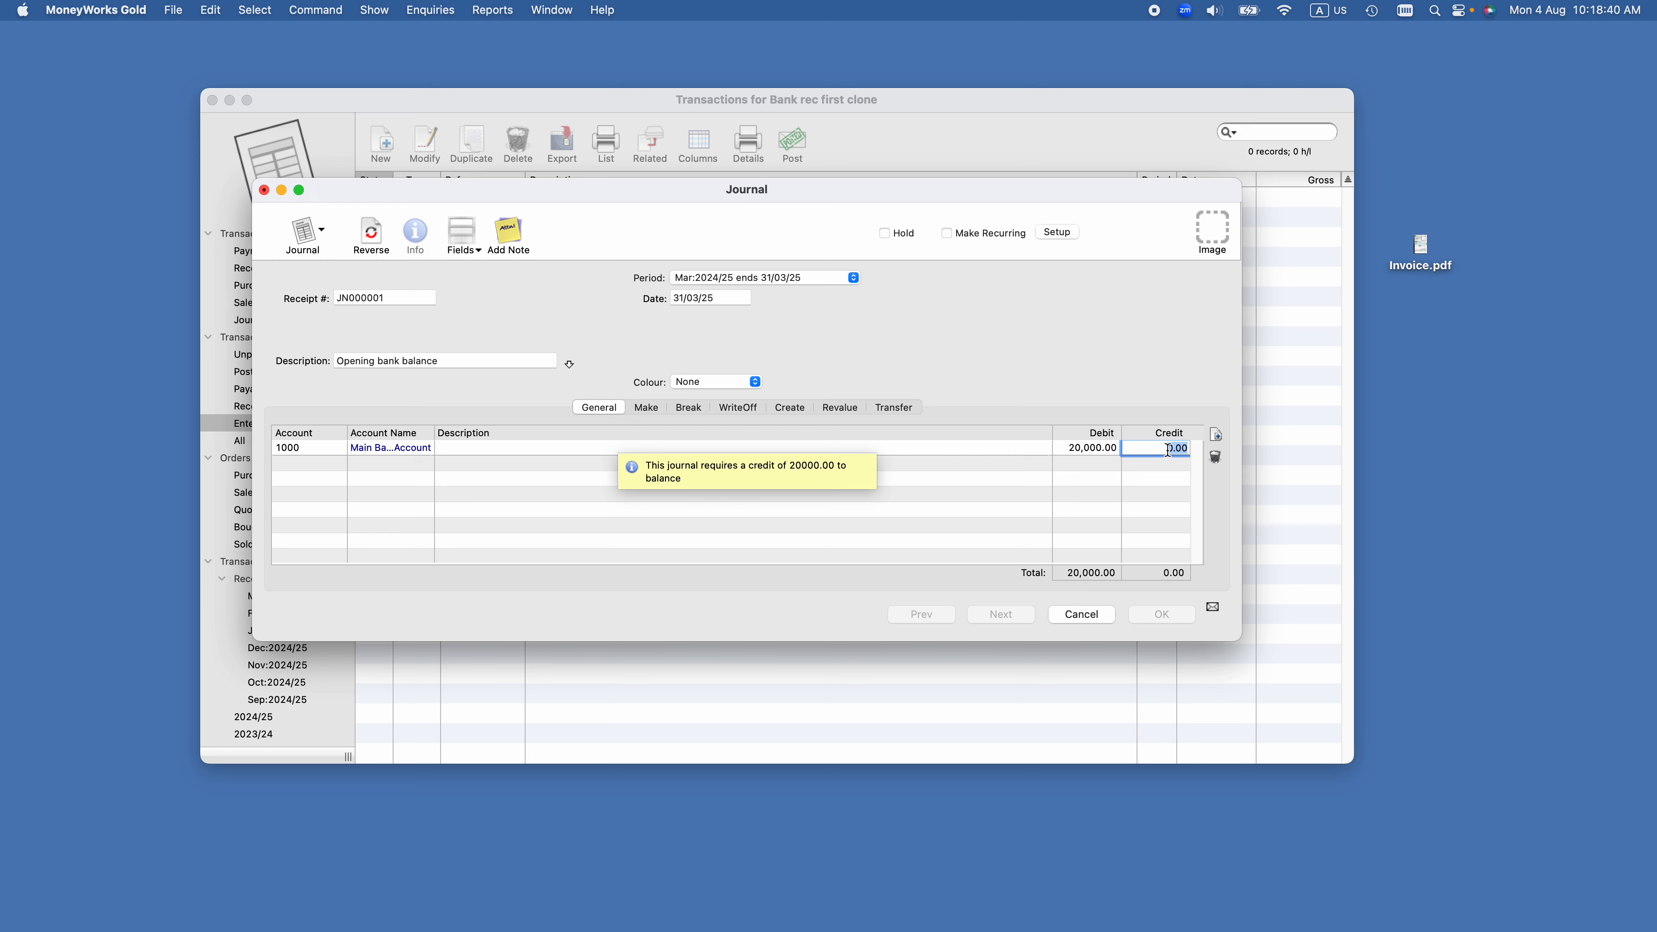
# - Enter SETUP as the second line's account and start creating that account with the description "Setup - Bank Balances"
pyautogui.click(340, 462)
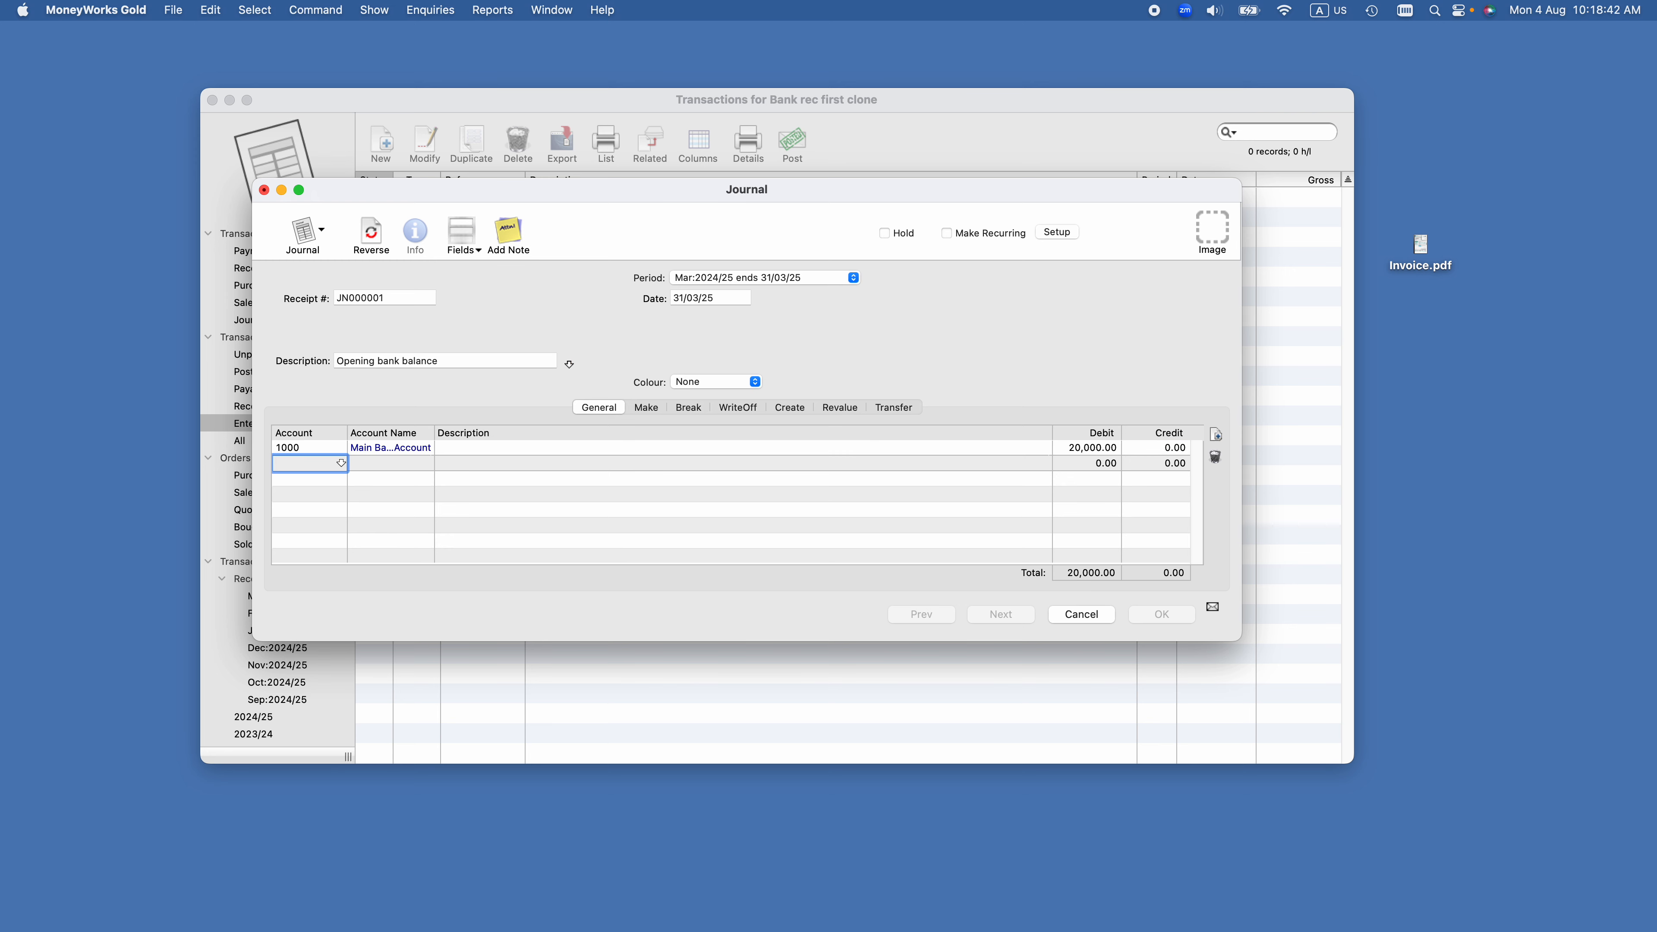
pyautogui.write('SETUP')
pyautogui.press('Tab')
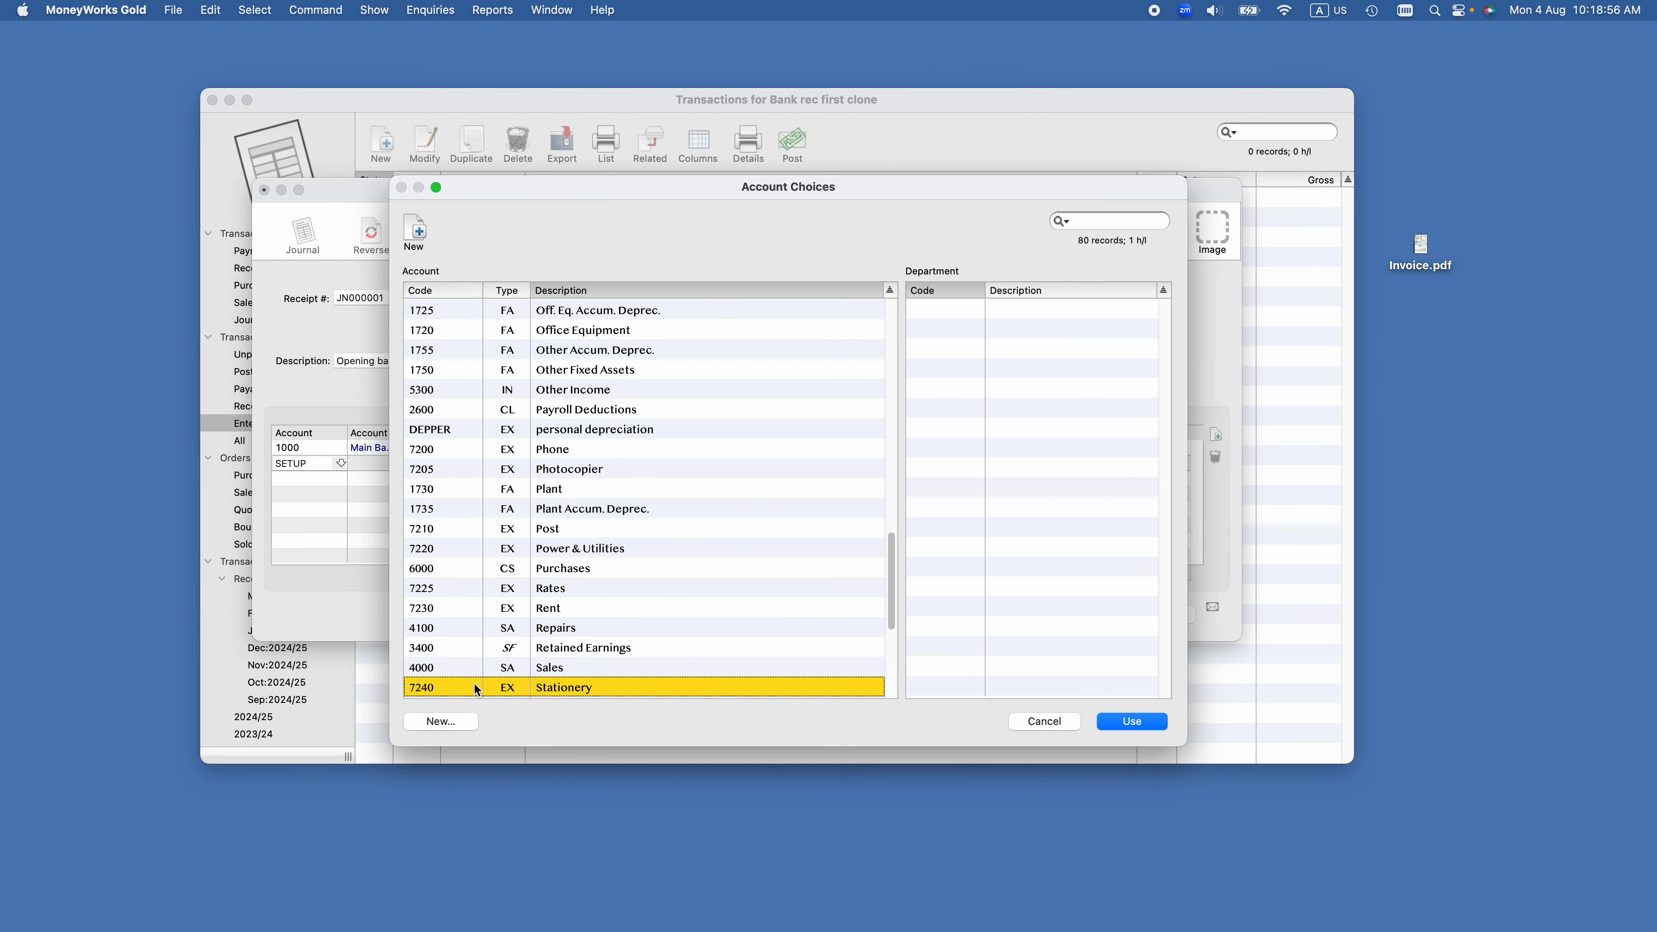
pyautogui.click(453, 722)
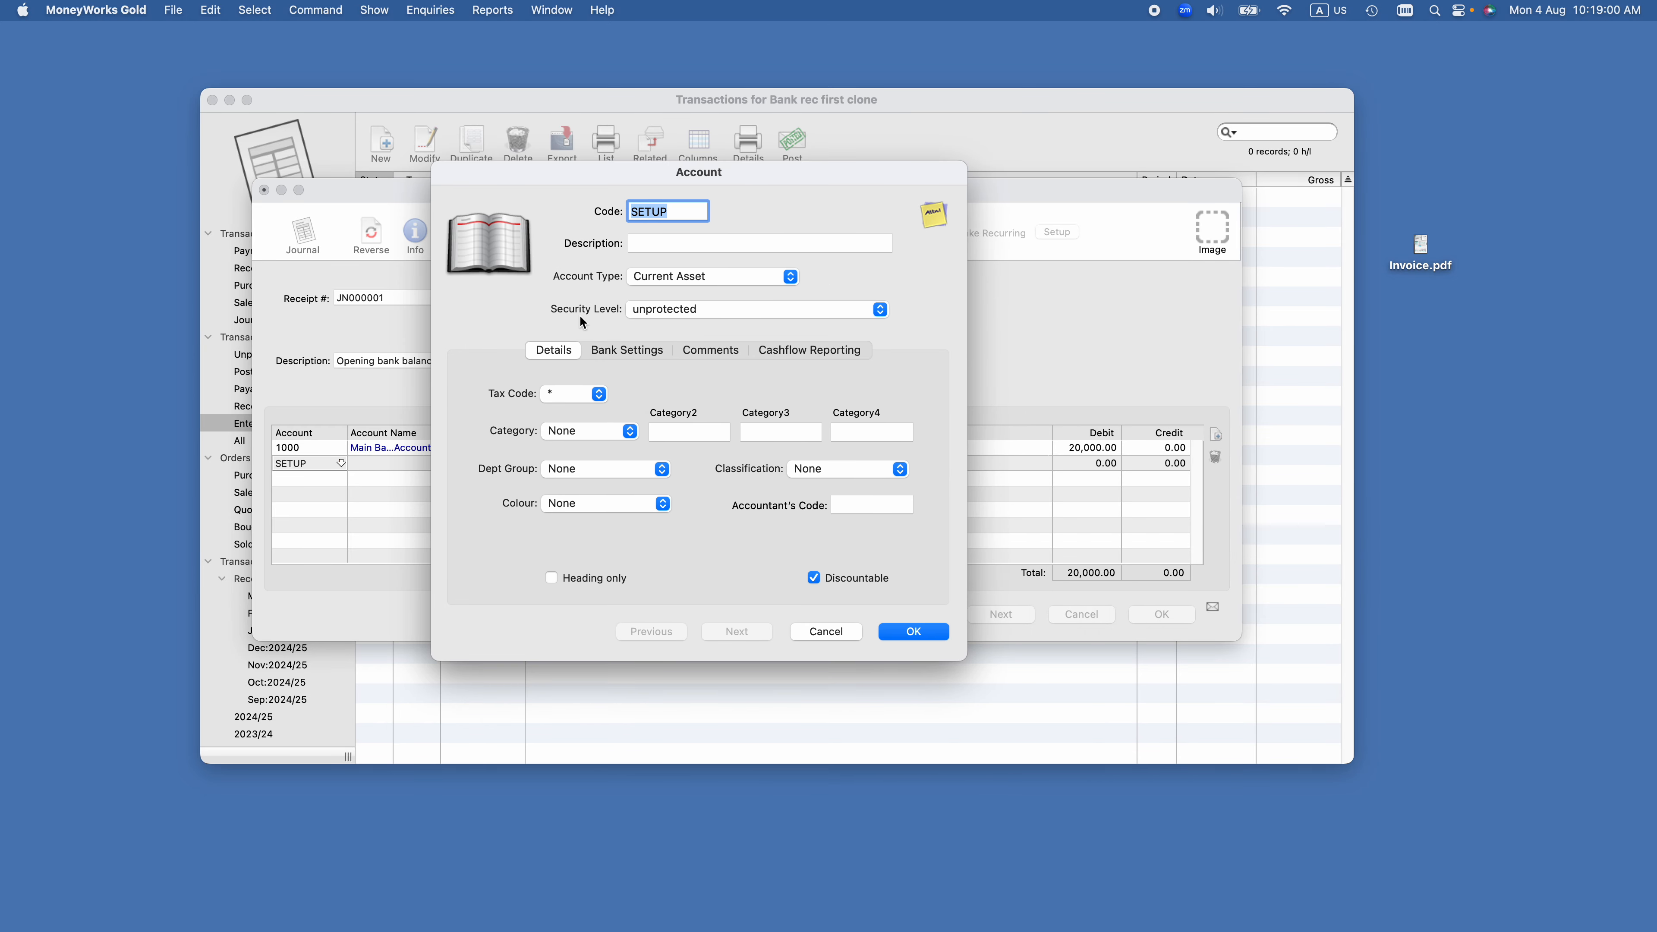
pyautogui.click(666, 243)
pyautogui.write('Se')
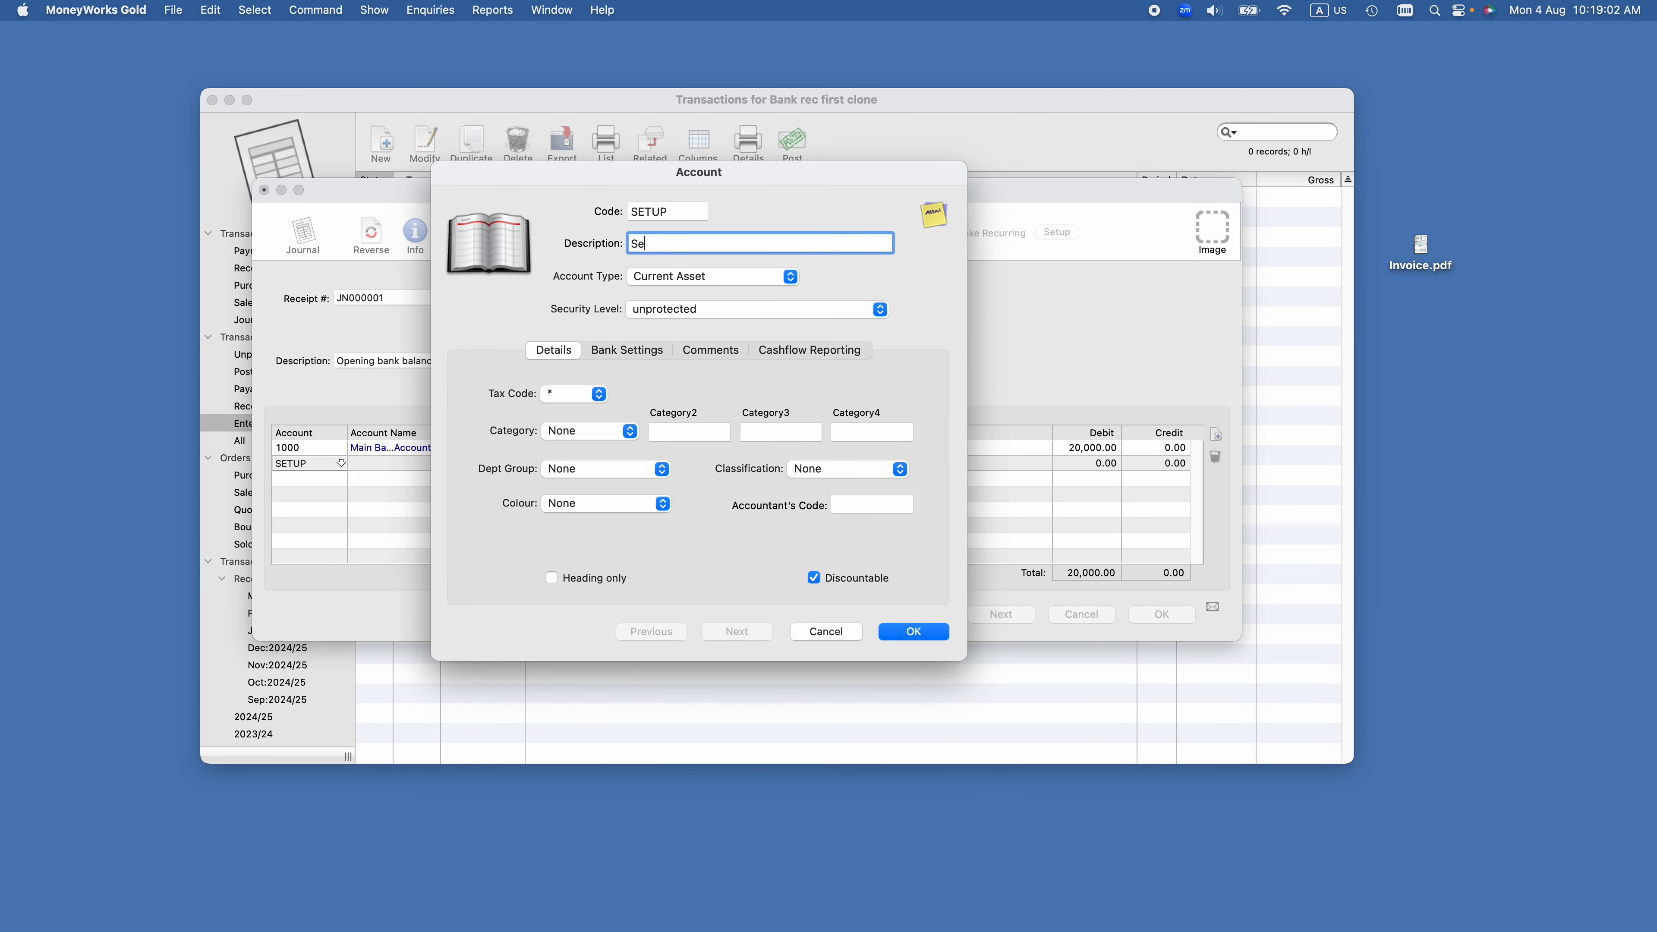
pyautogui.write('tup - Bank Balances')
# - Keep the new account as Current Asset with tax code *, save it and use it on the journal line
pyautogui.click(729, 283)
pyautogui.click(680, 282)
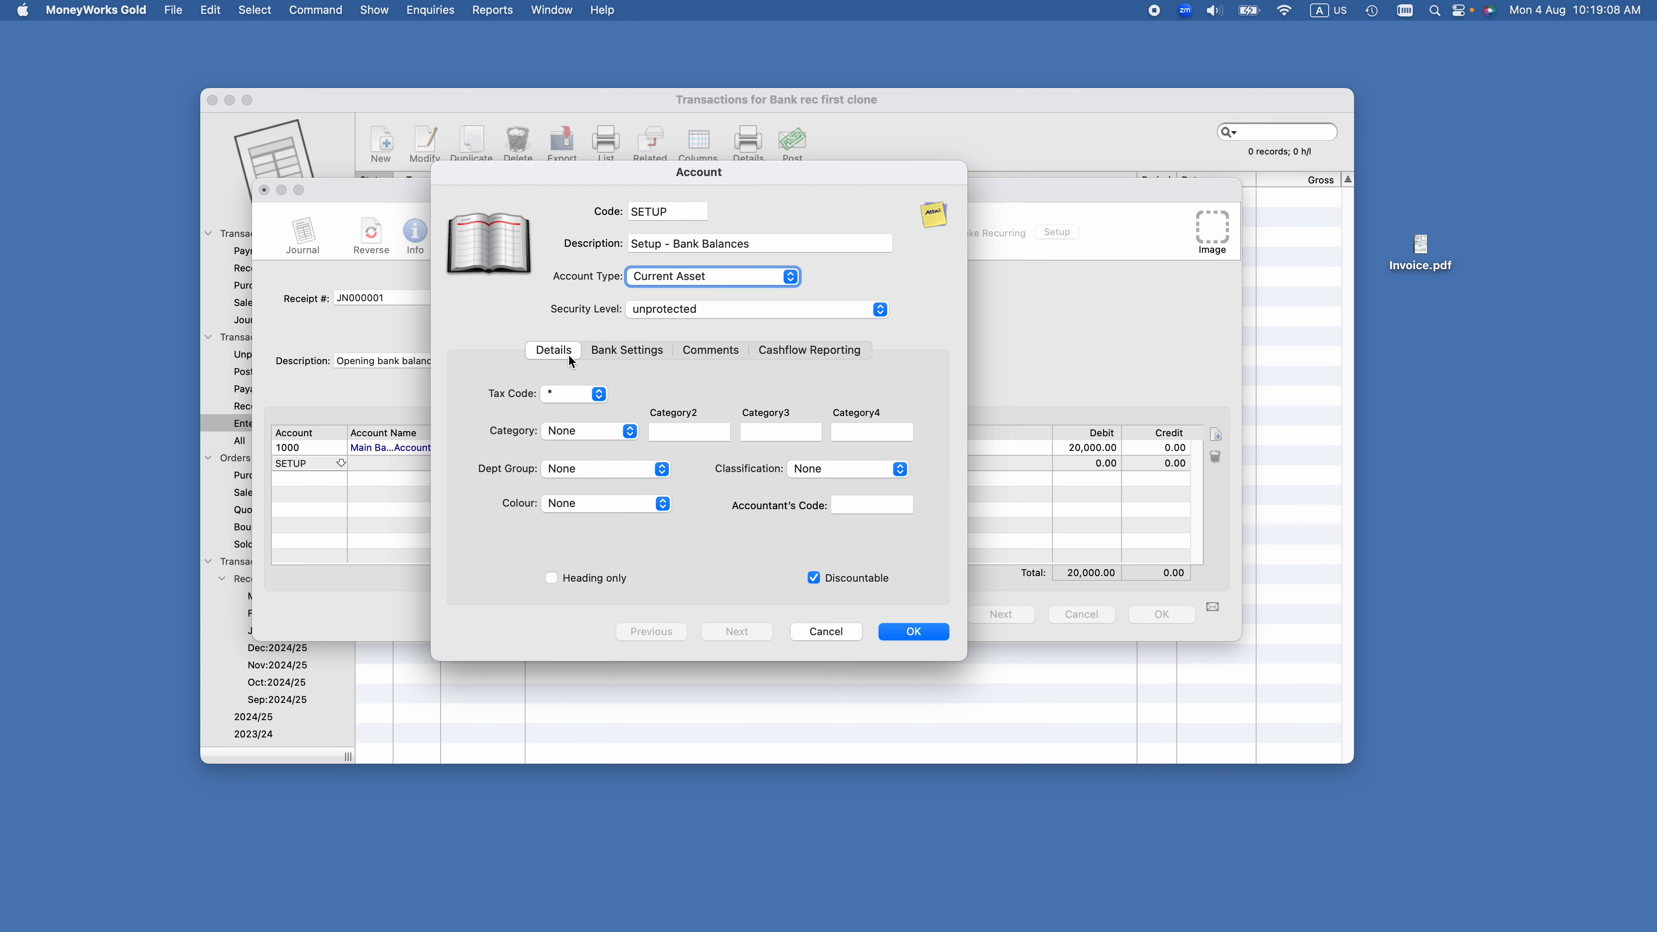
pyautogui.click(564, 398)
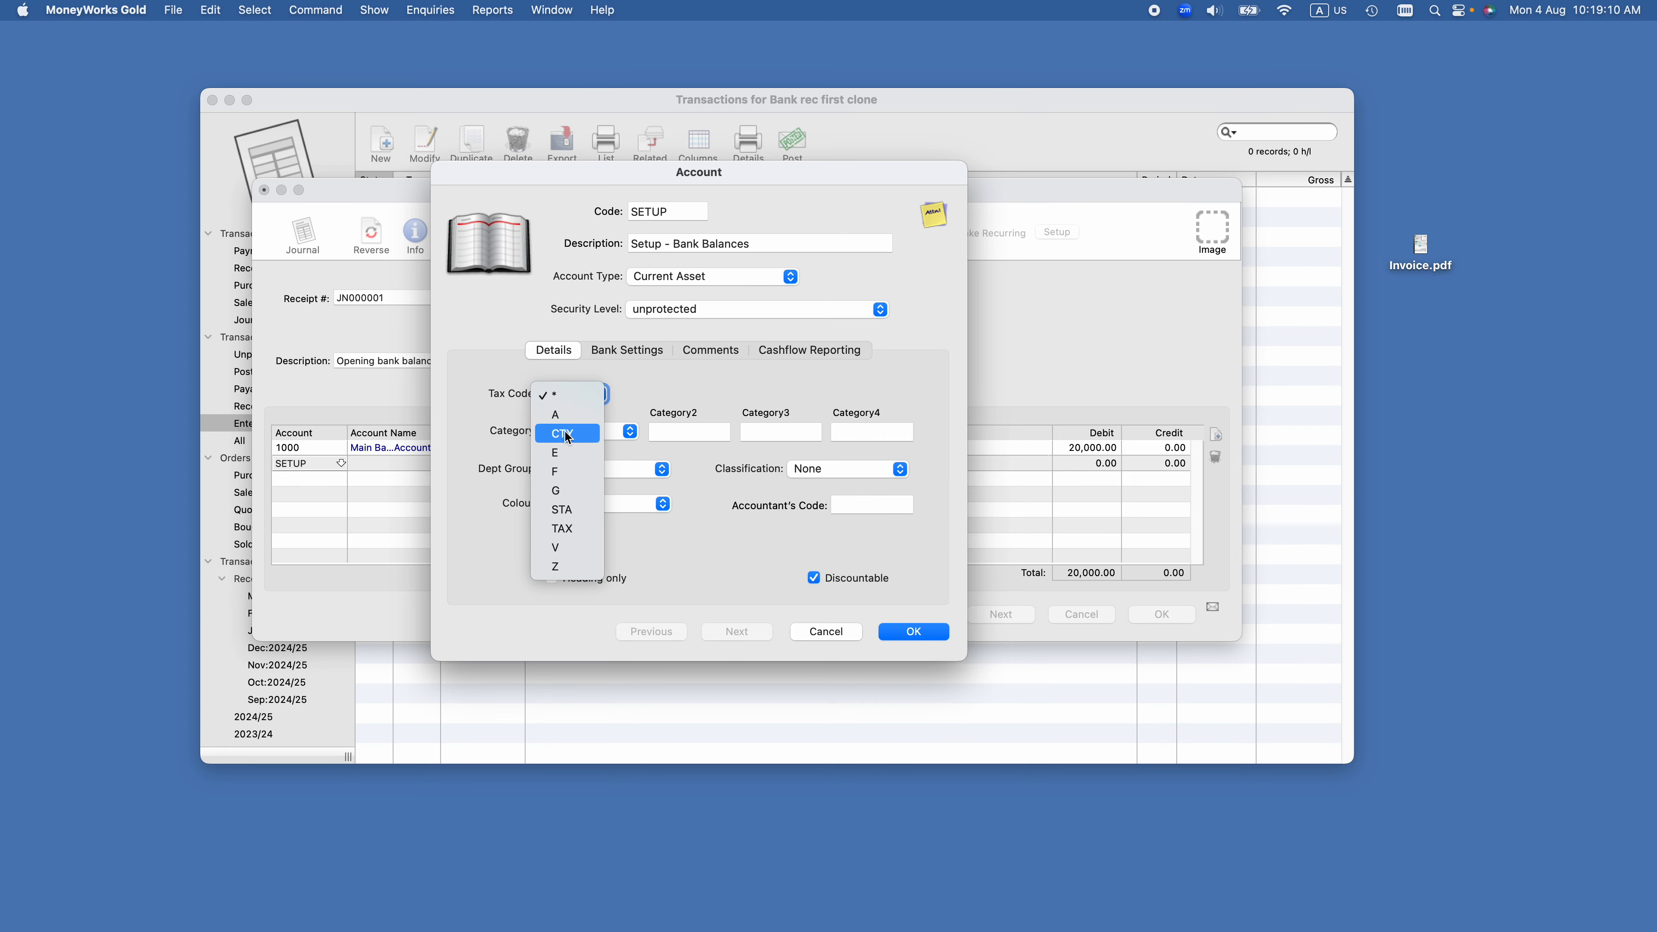
pyautogui.click(579, 395)
pyautogui.click(927, 639)
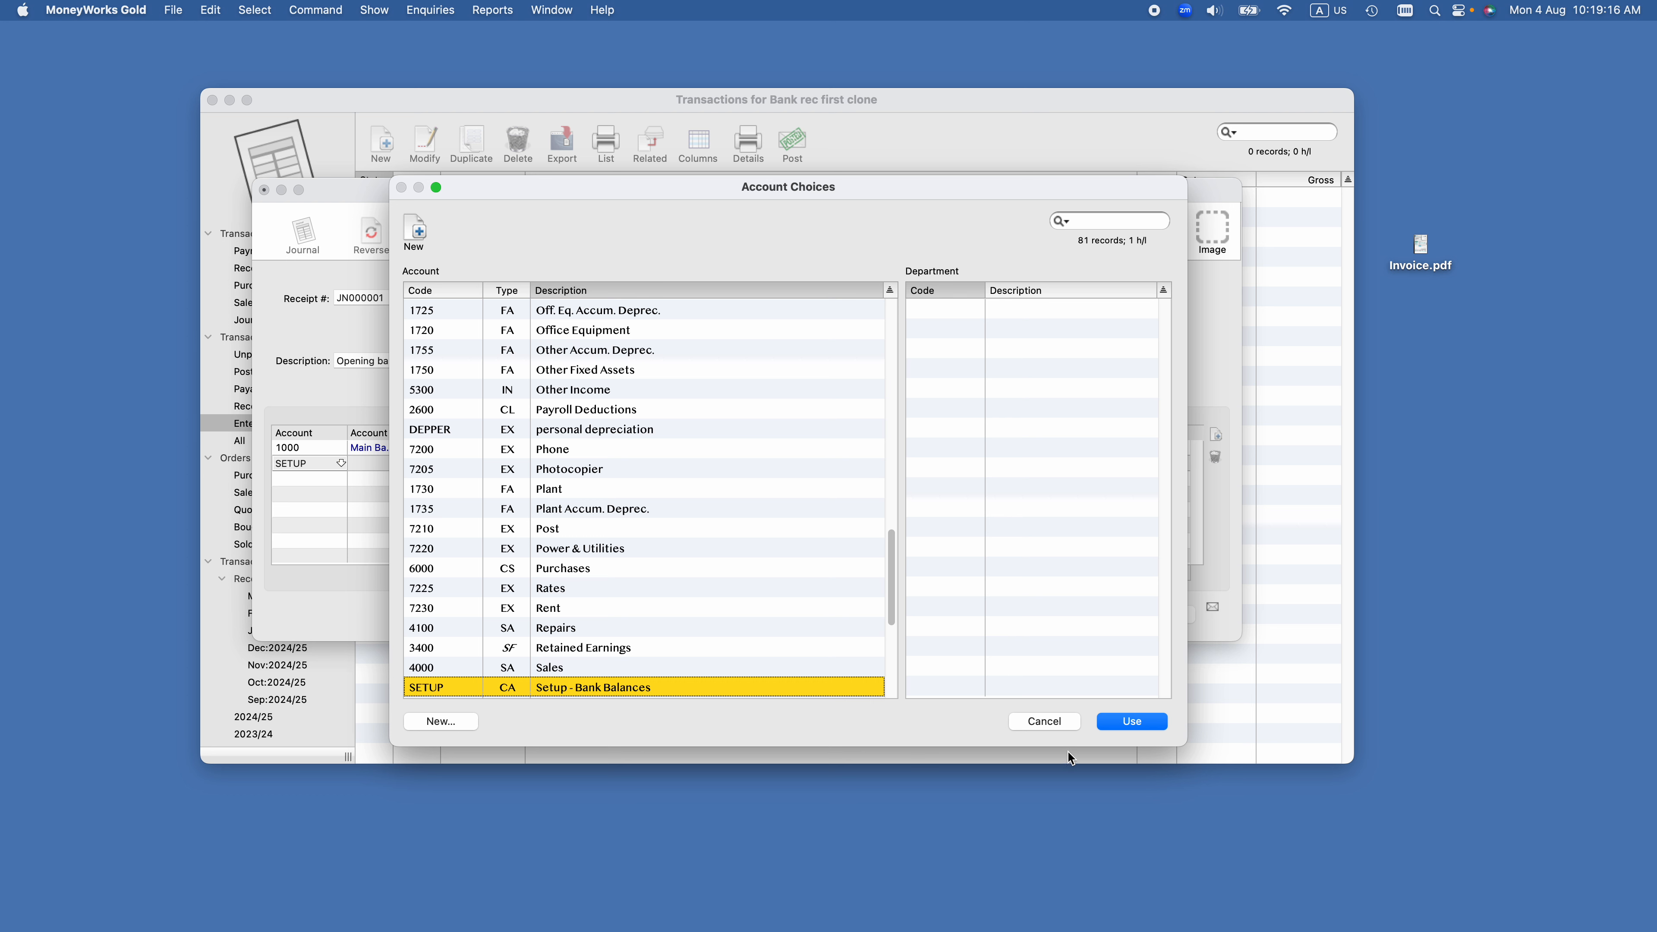
pyautogui.click(1114, 722)
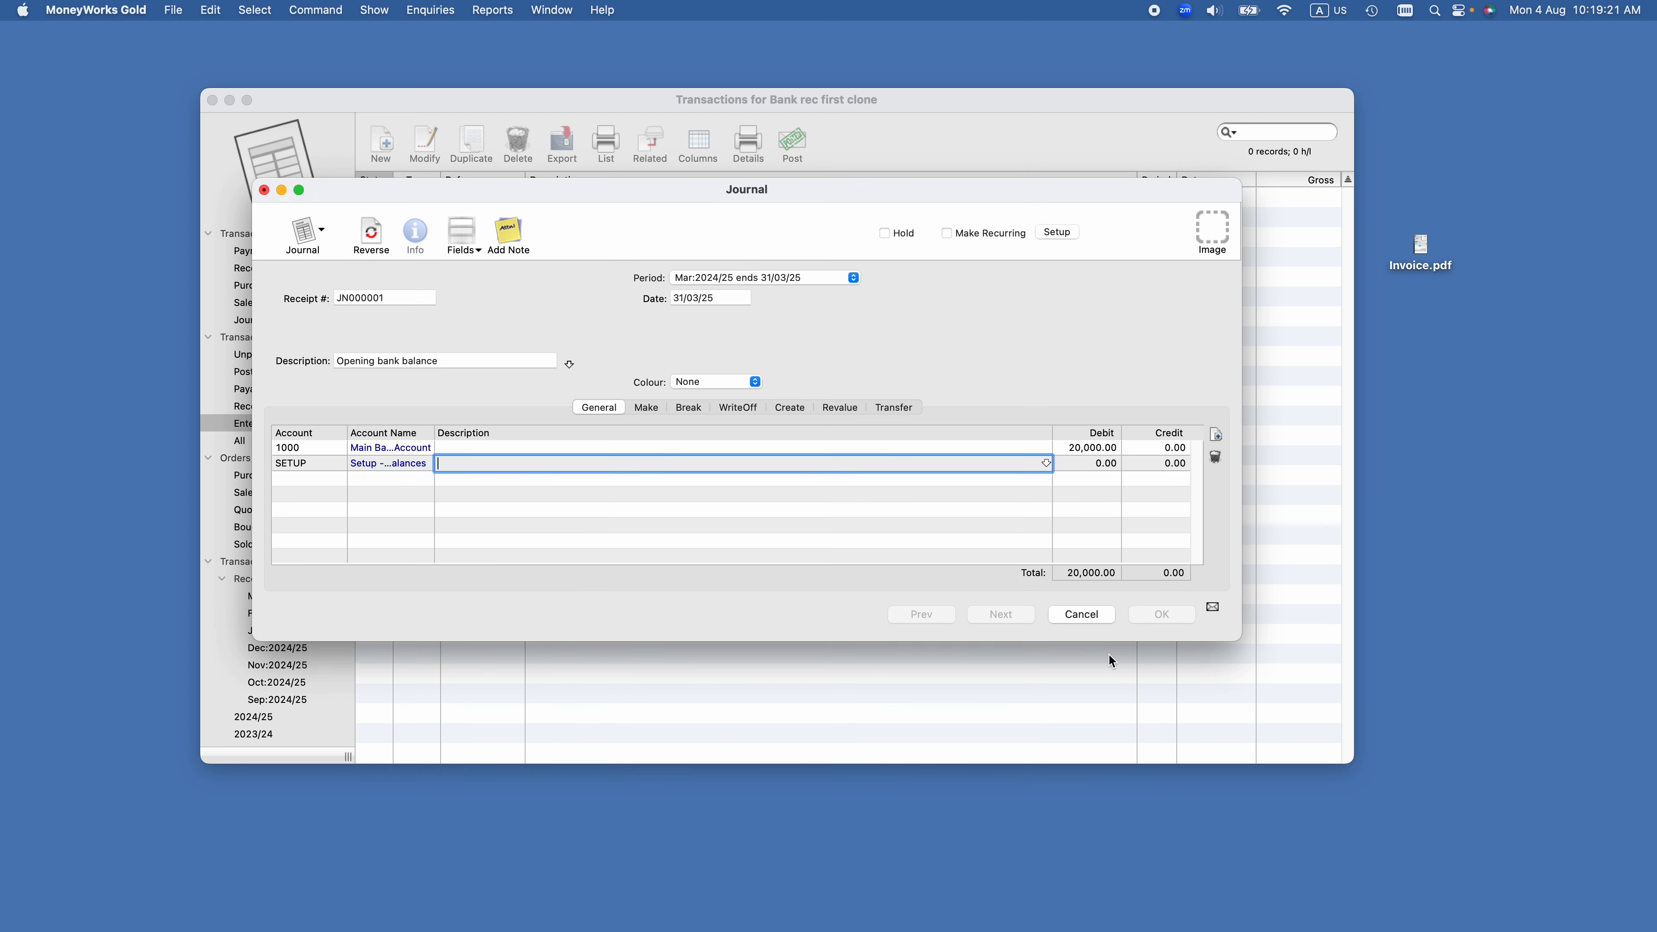
# - Balance the journal with a 20,000.00 credit on the SETUP line, and save and post it
pyautogui.click(1159, 464)
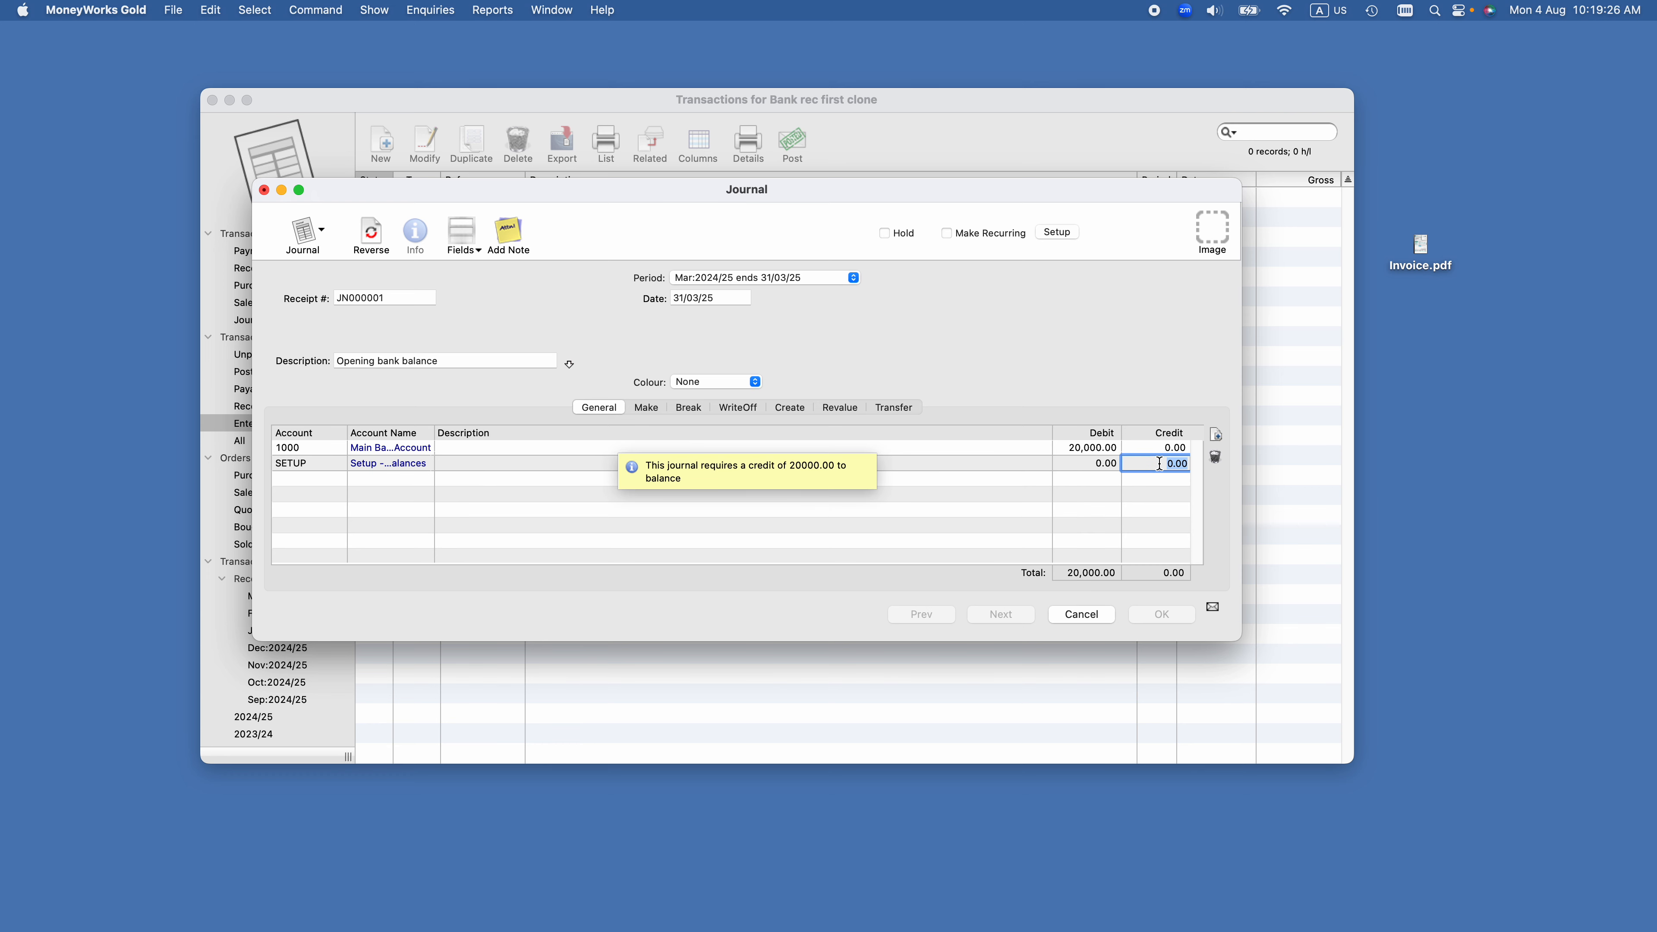
pyautogui.press('Tab')
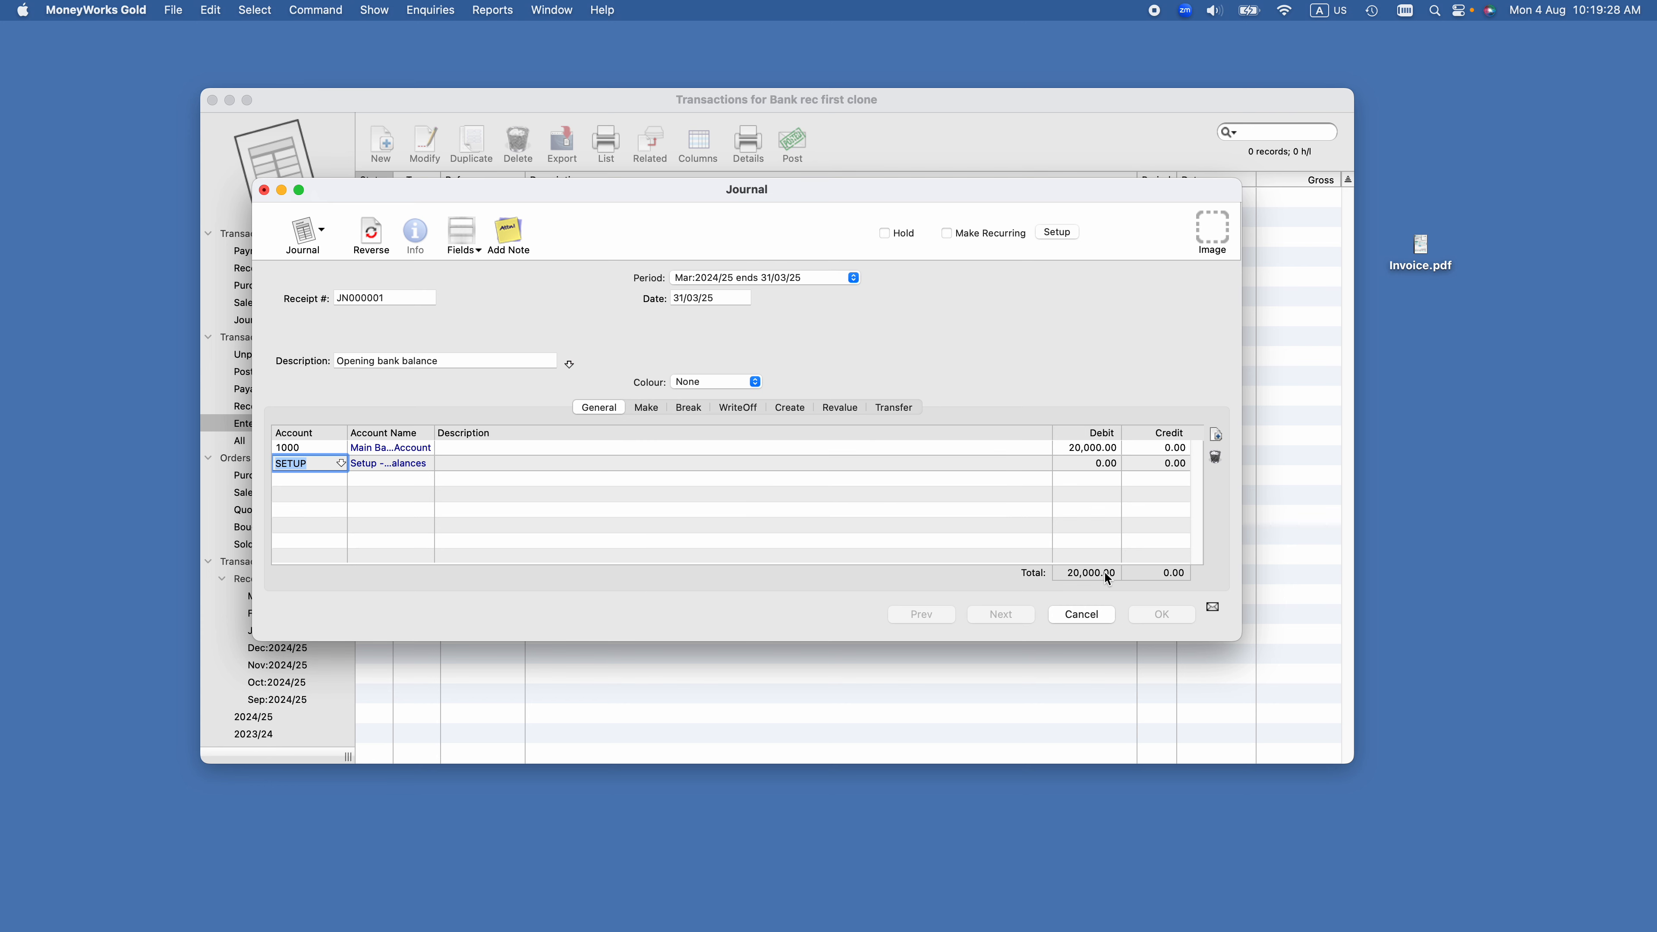
pyautogui.click(1104, 572)
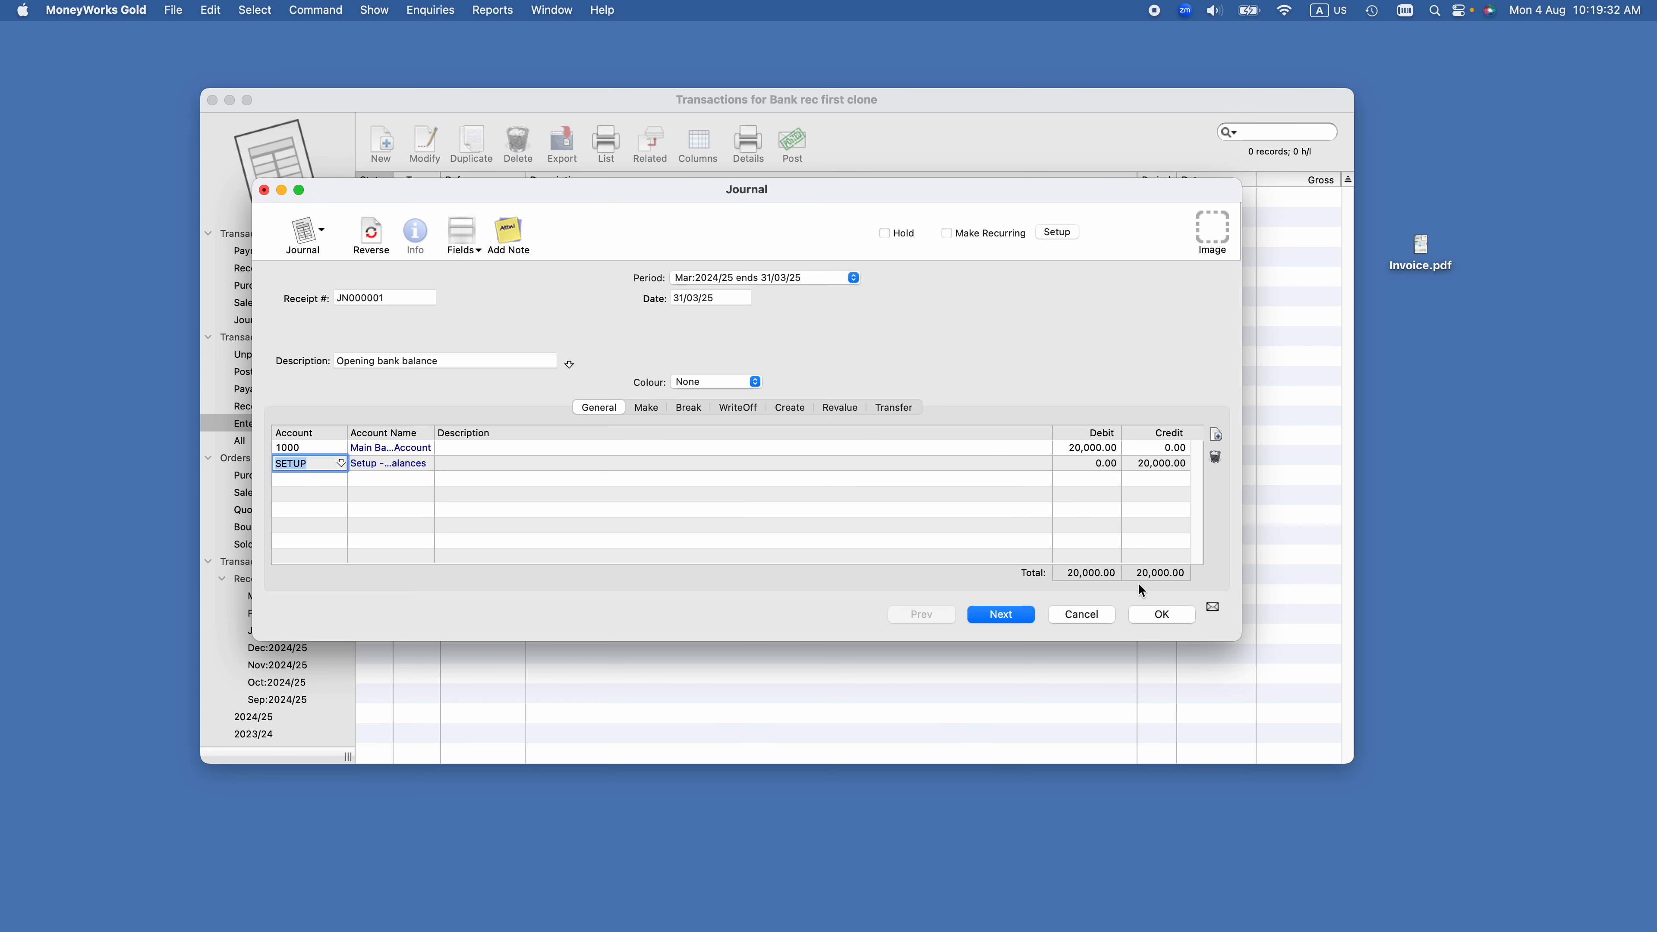
pyautogui.click(1211, 608)
pyautogui.click(1178, 611)
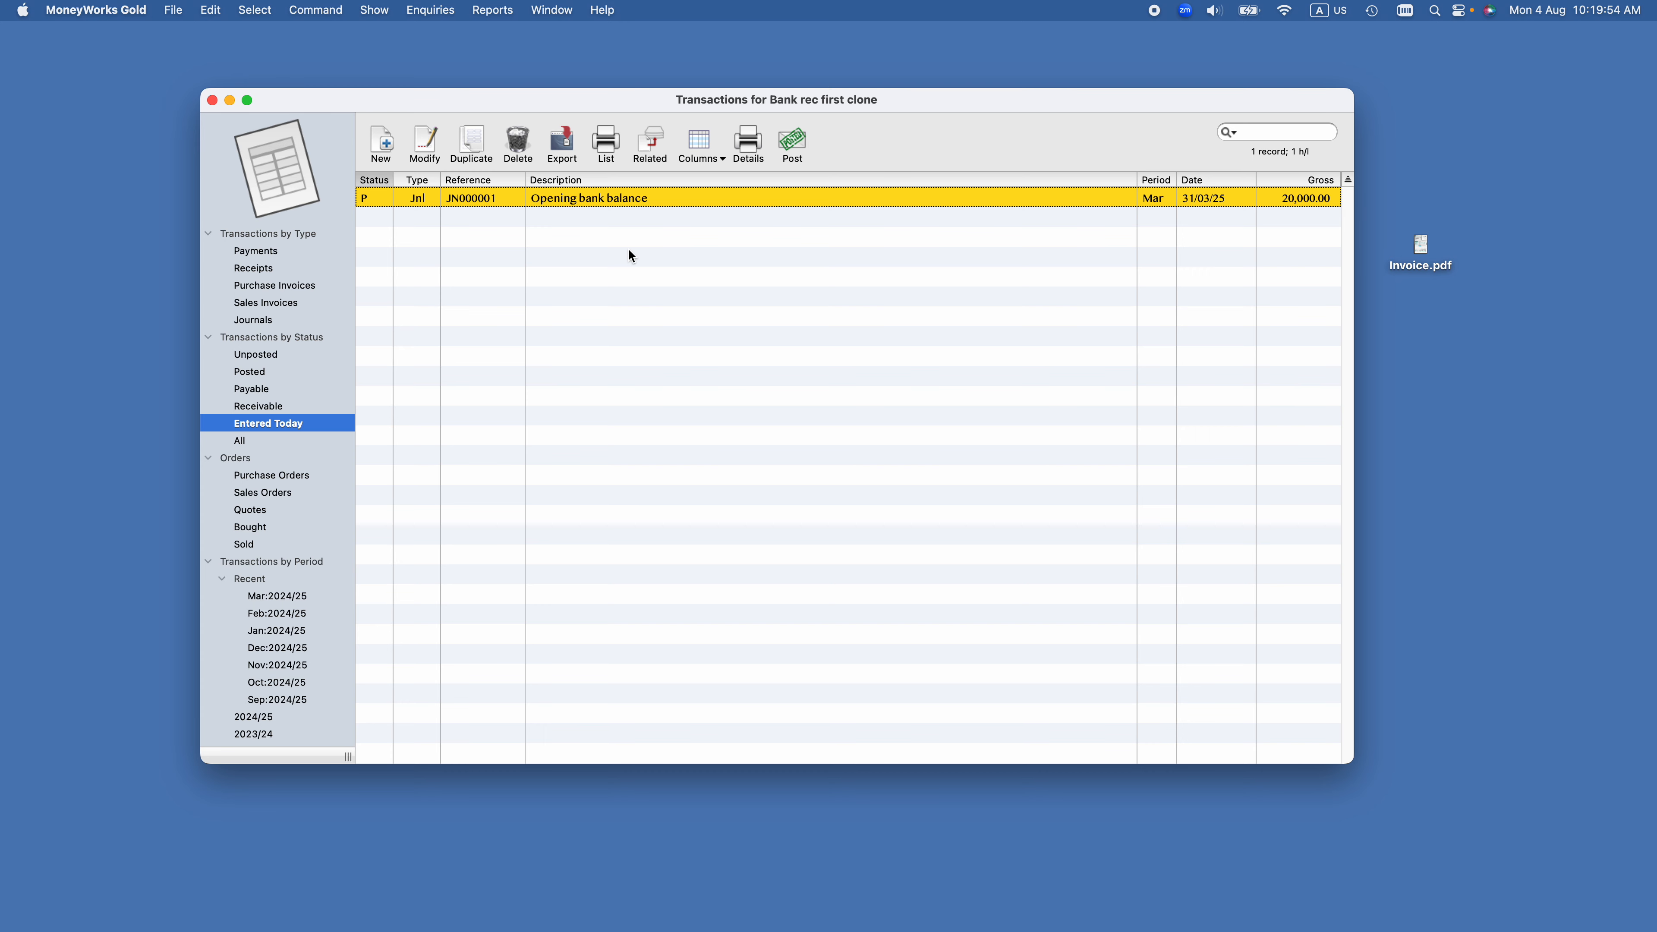
# - Bring up the navigator window and show its Cash and Banking page
pyautogui.click(316, 9)
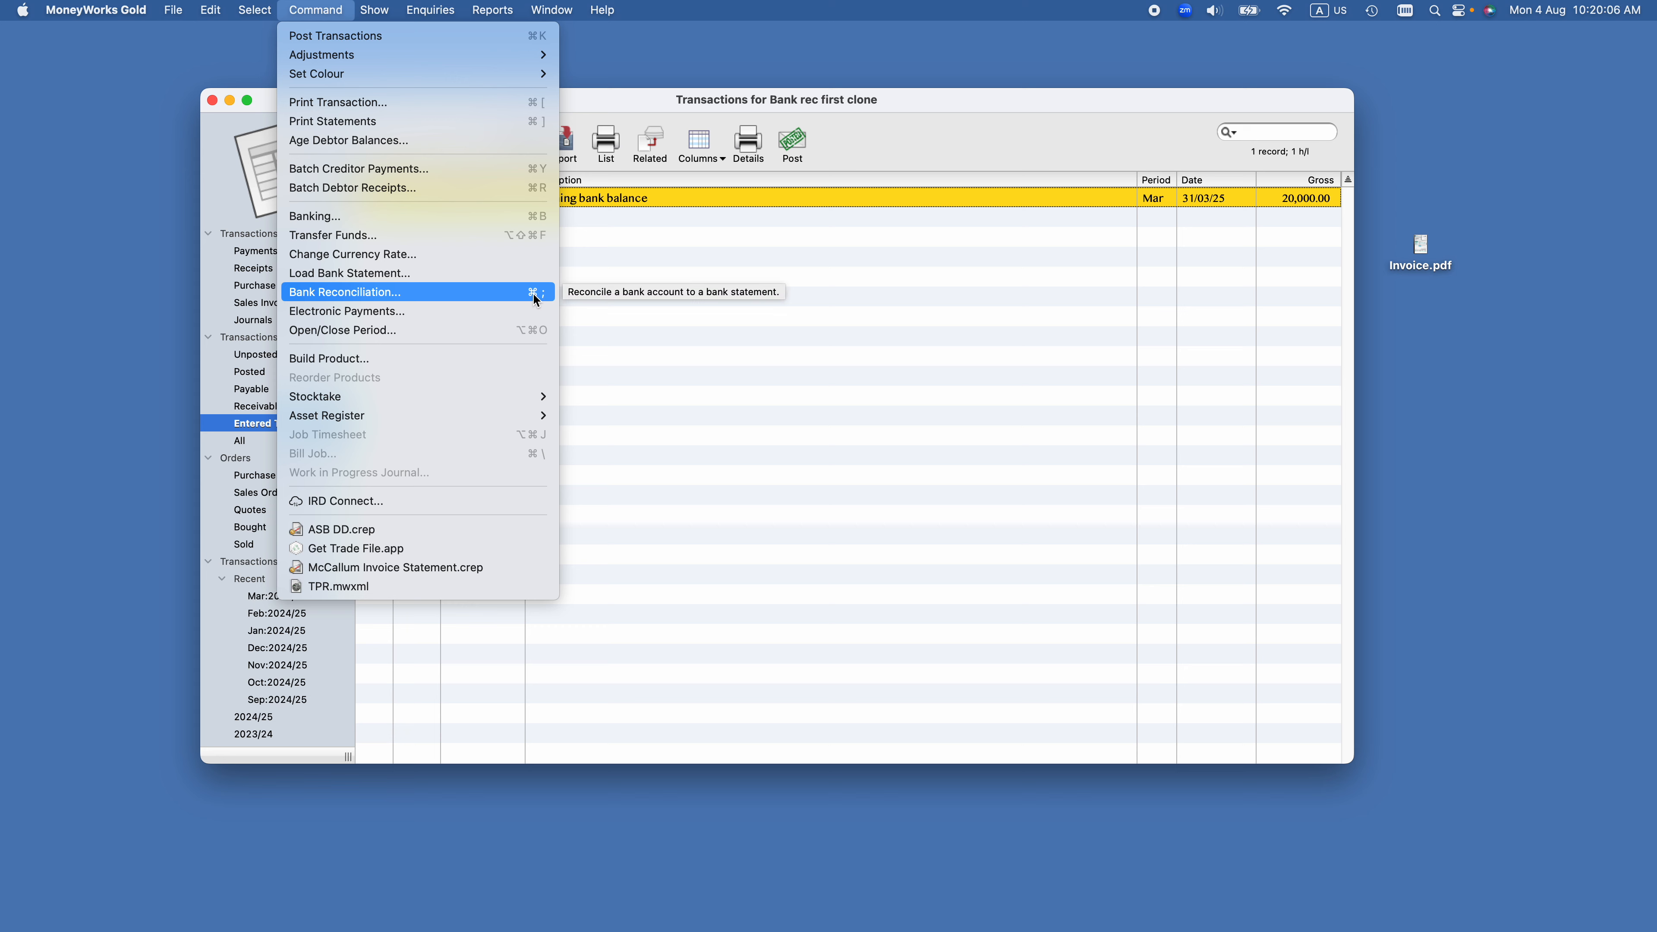
pyautogui.click(868, 289)
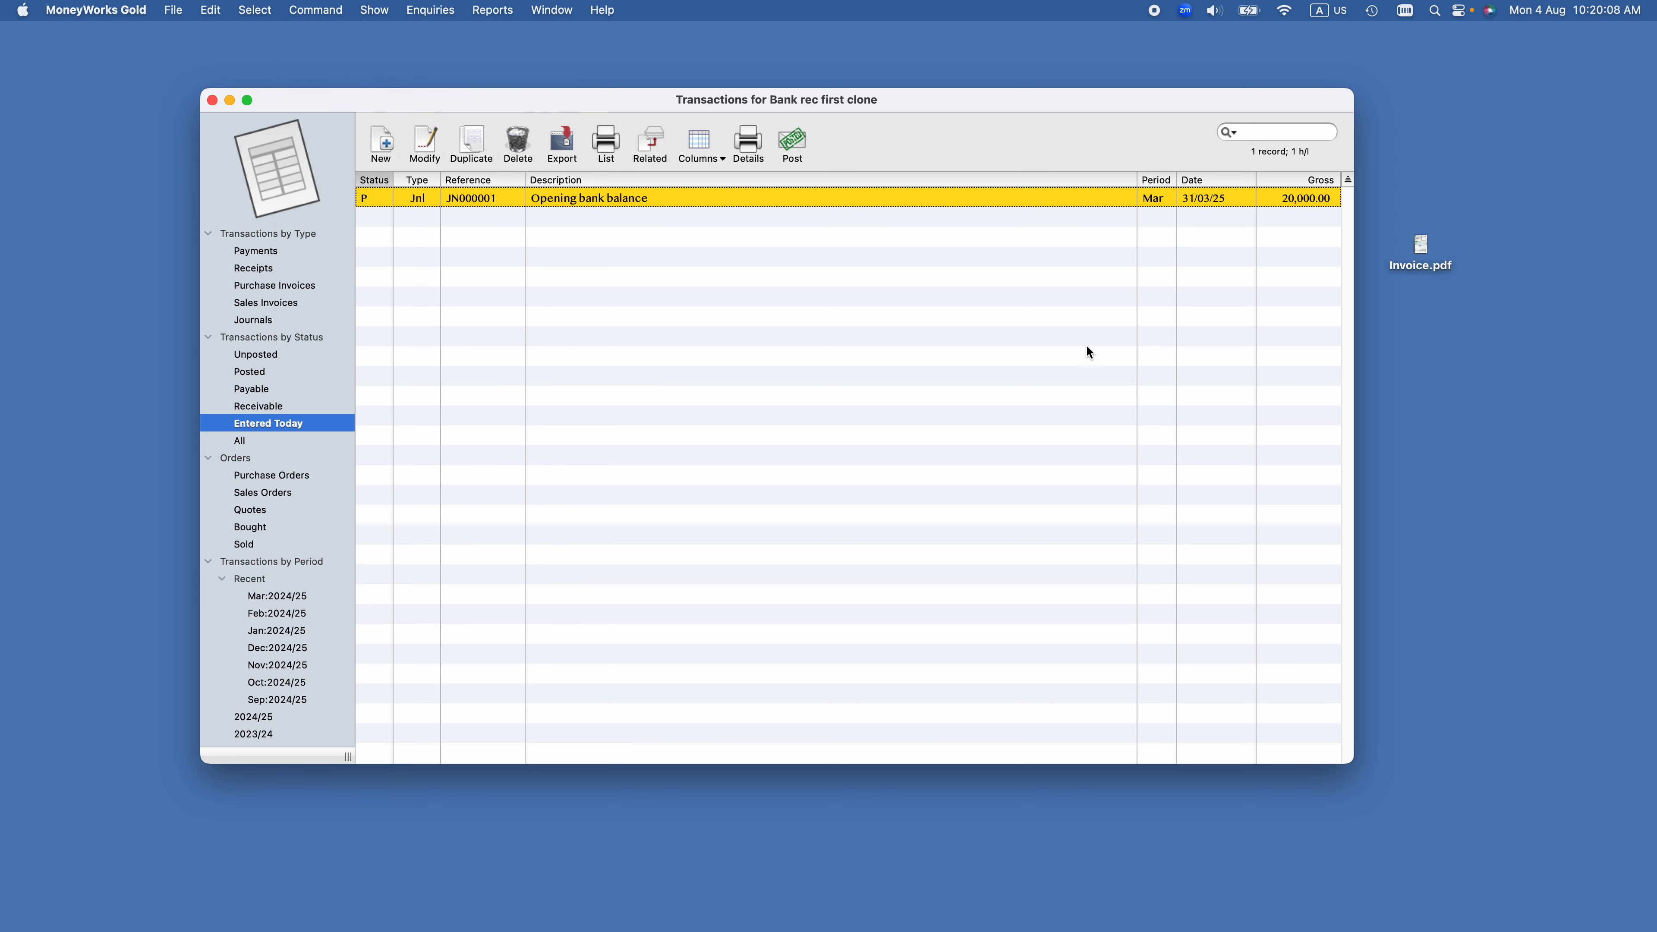
pyautogui.click(594, 12)
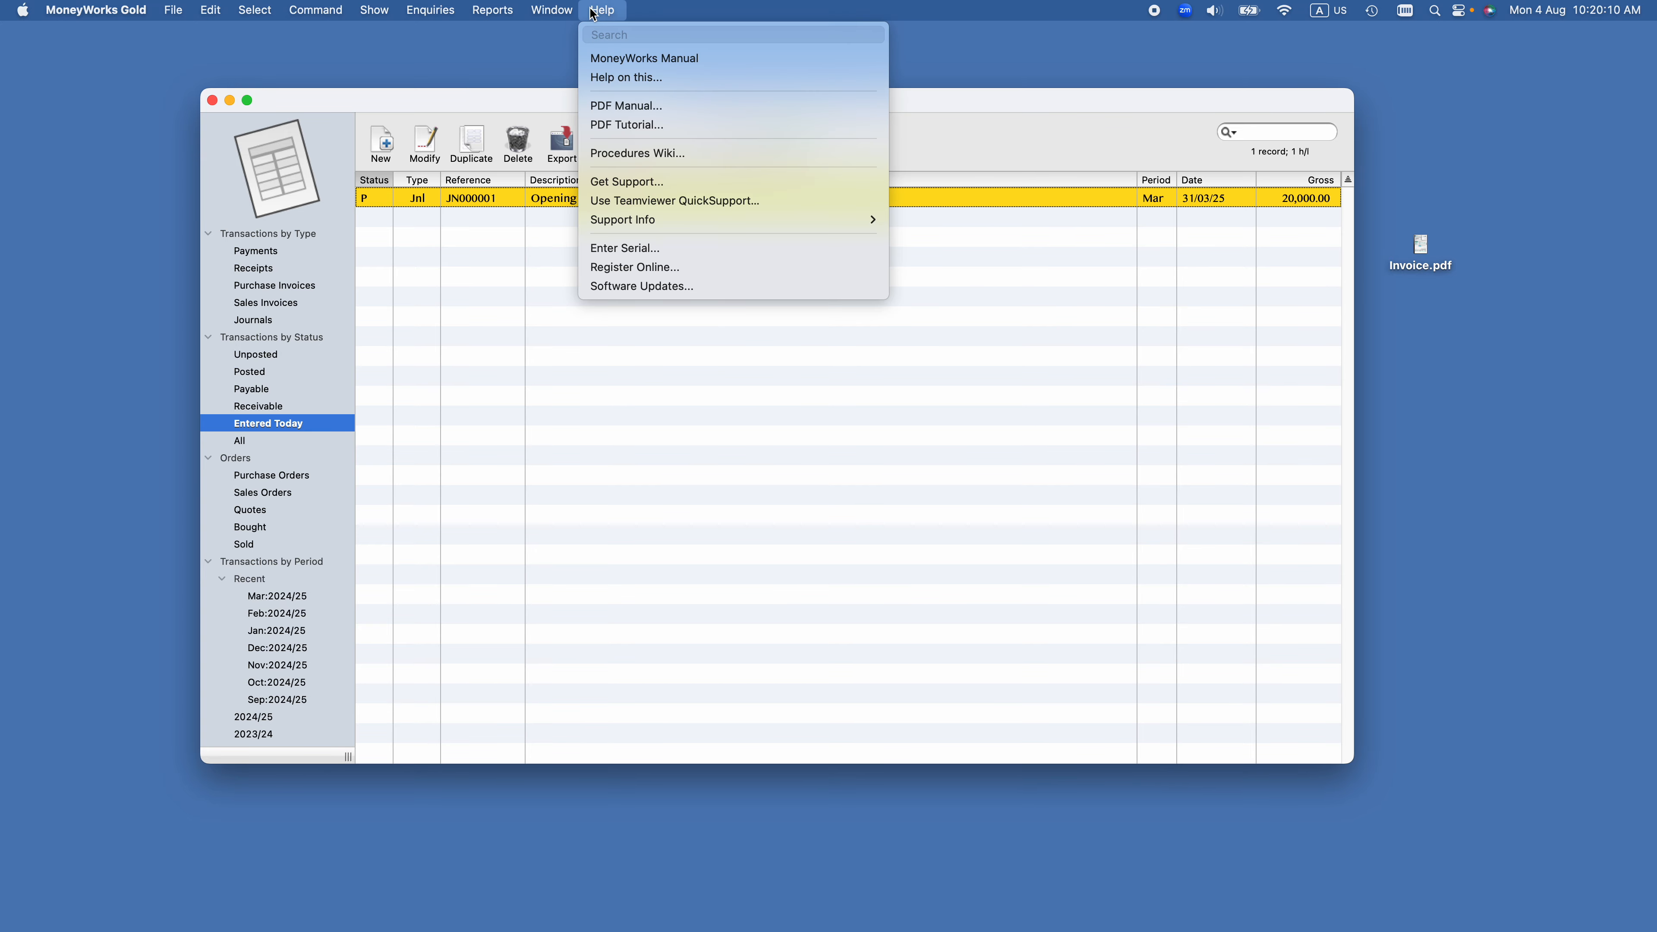
pyautogui.moveTo(552, 10)
pyautogui.click(563, 215)
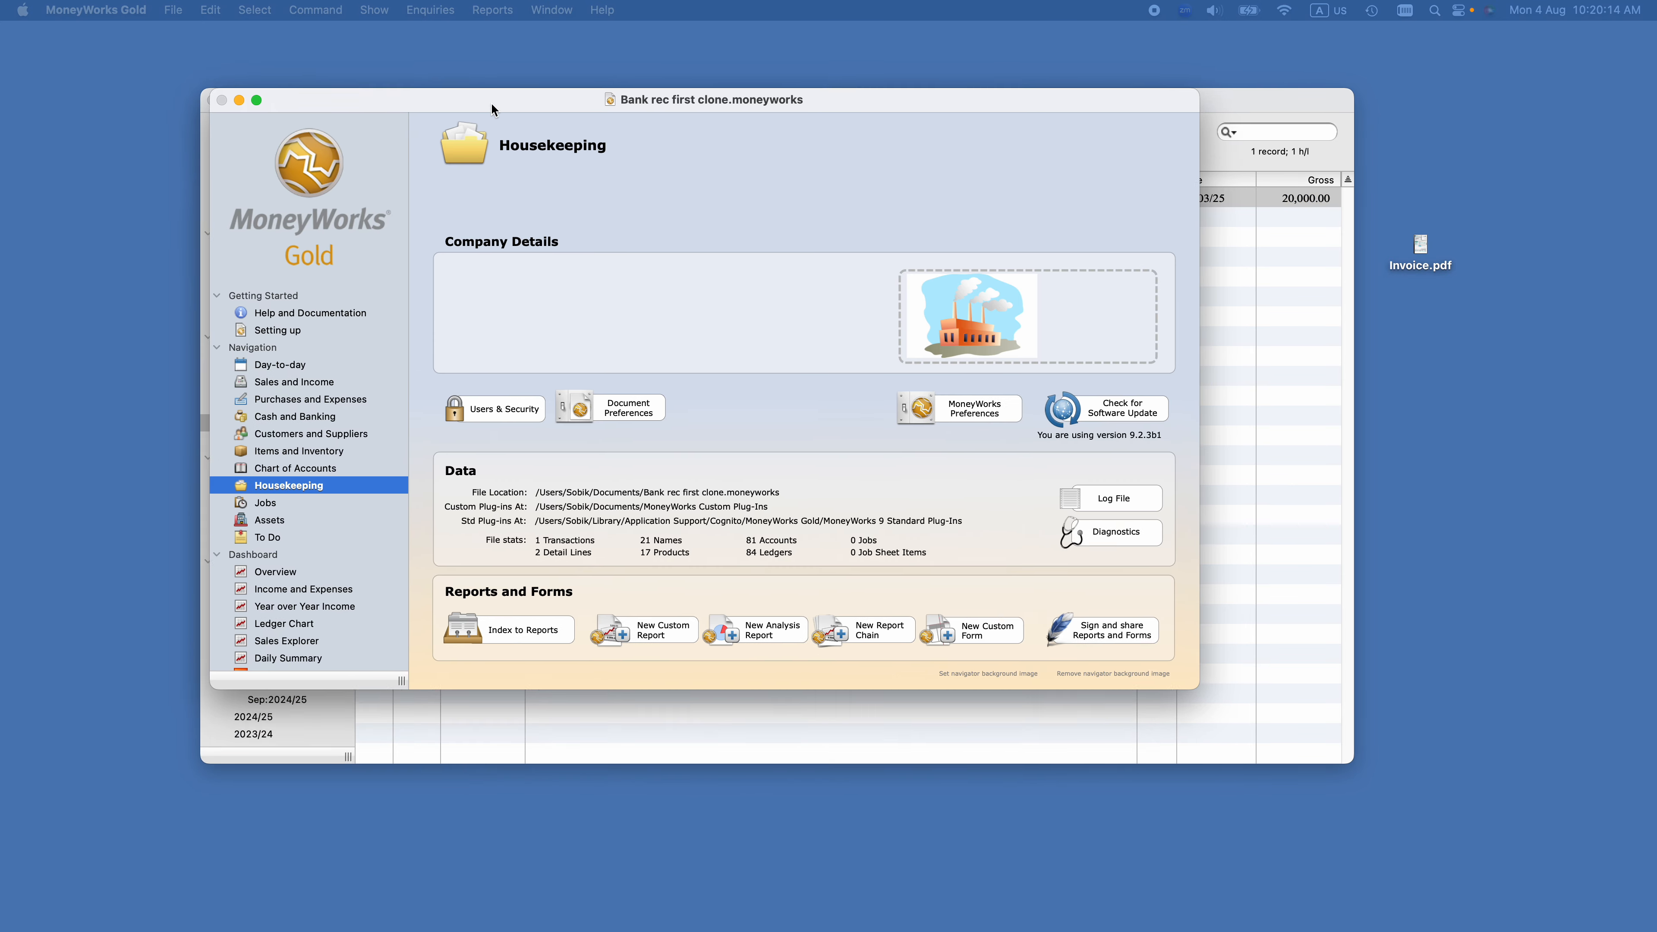
pyautogui.click(285, 421)
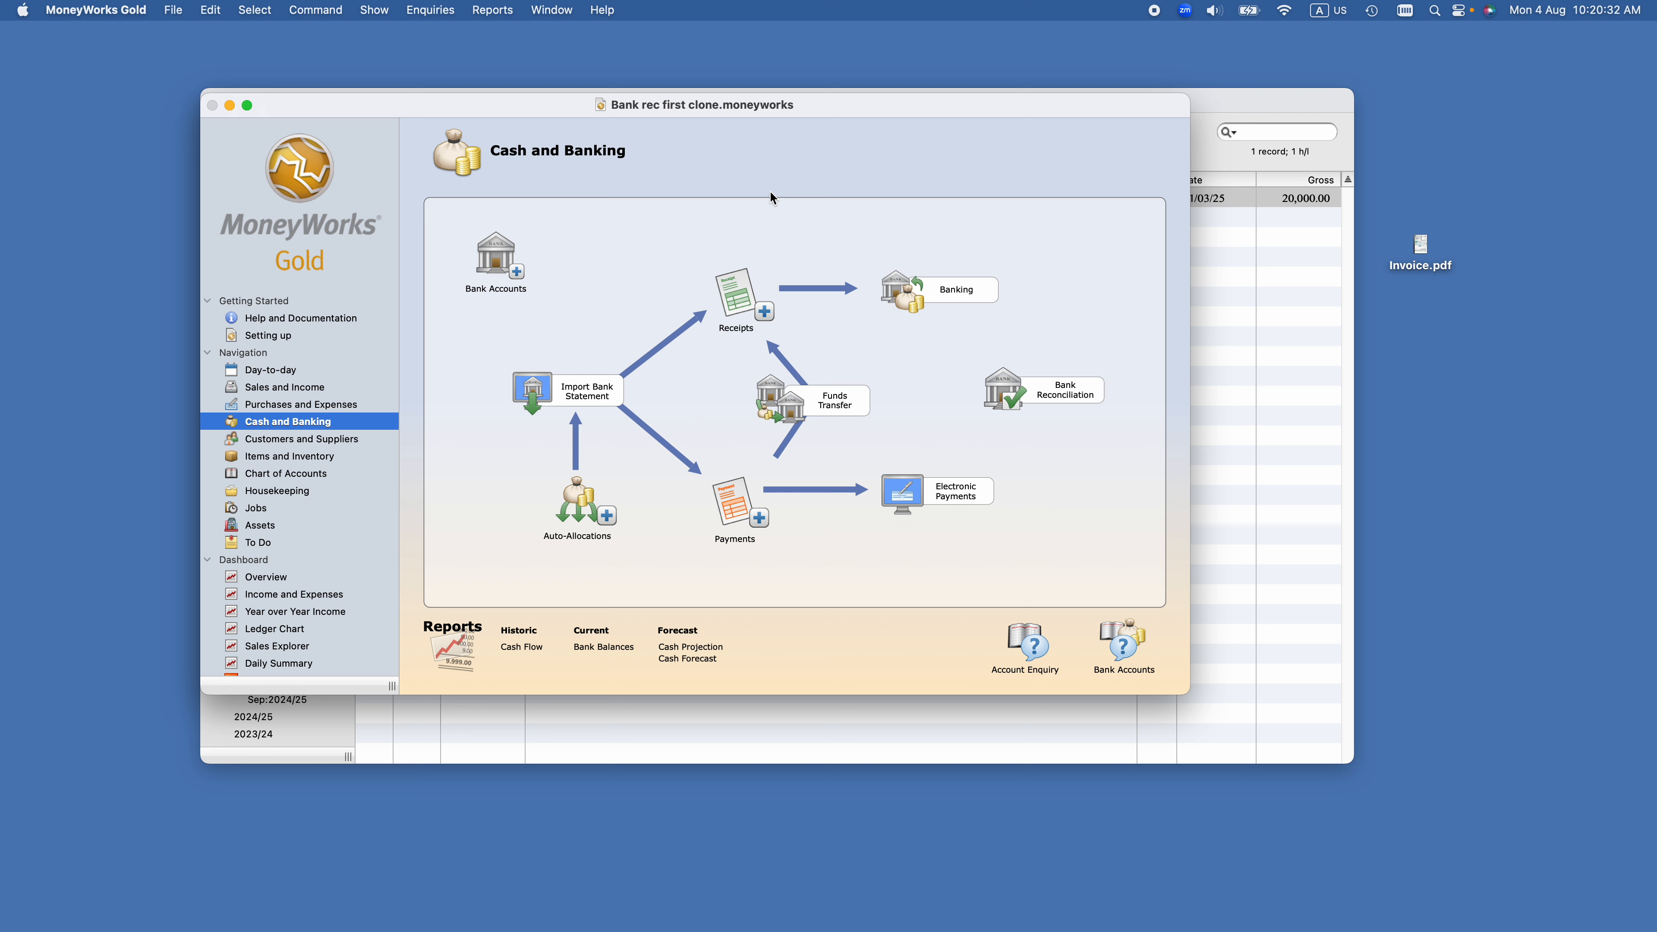
# - Start a bank reconciliation for the Main Bank Account with statement date 31/03/25
pyautogui.click(319, 10)
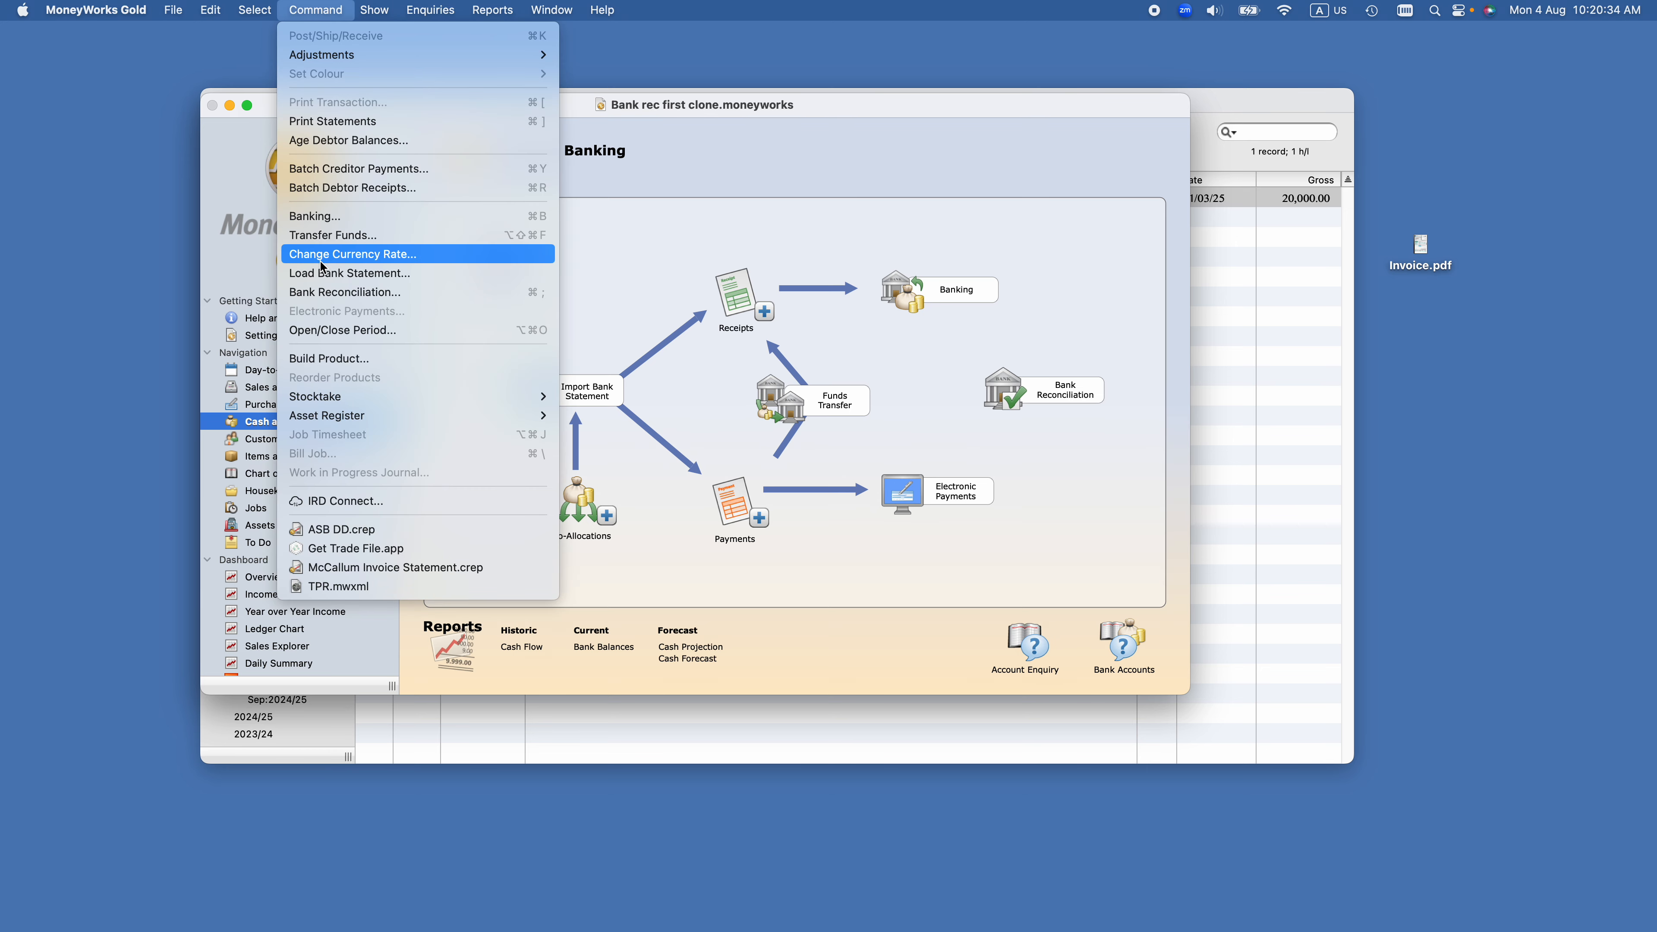
pyautogui.click(467, 293)
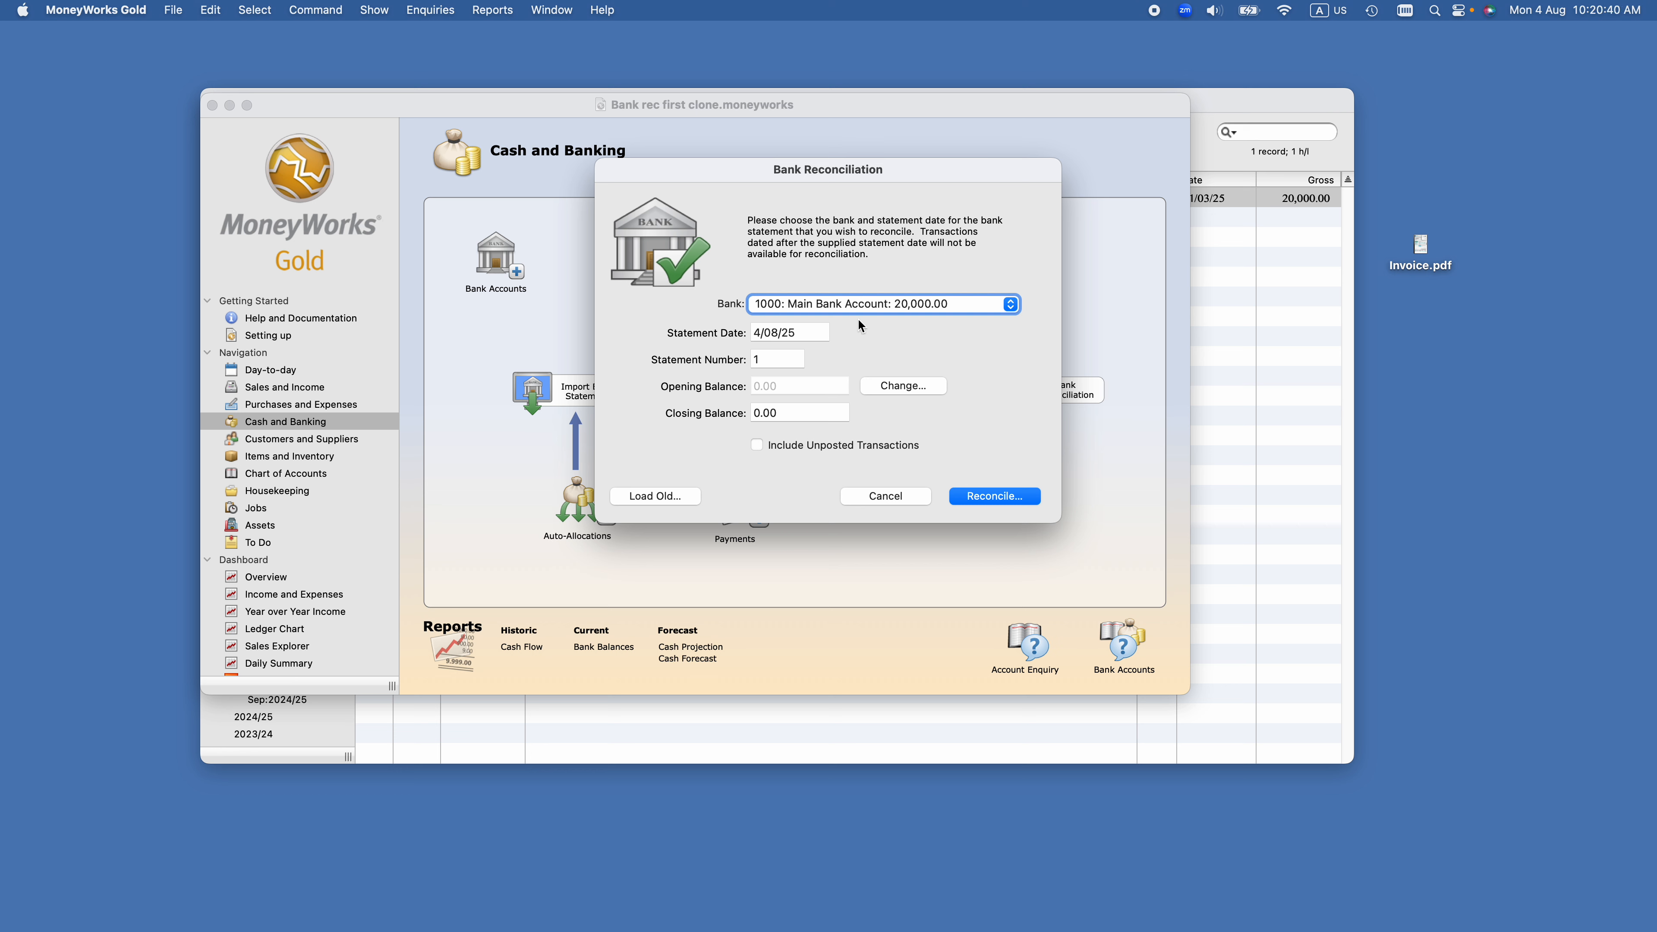
pyautogui.click(762, 309)
pyautogui.click(855, 267)
pyautogui.click(780, 334)
pyautogui.press('super+a')
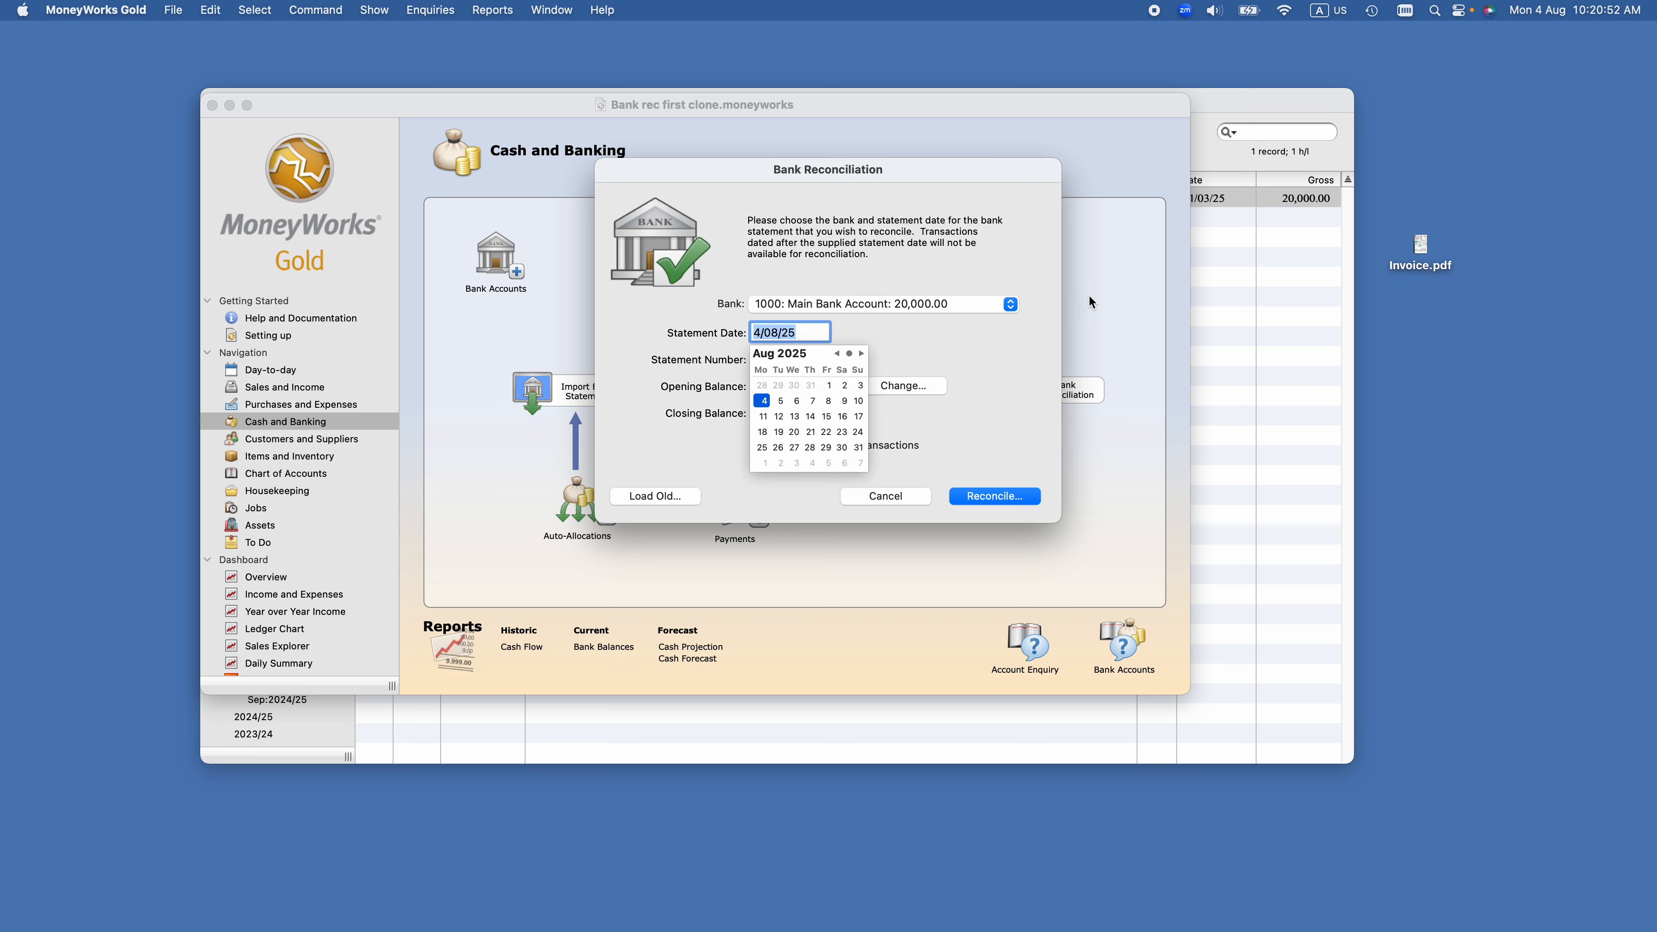
pyautogui.write('31.3.25')
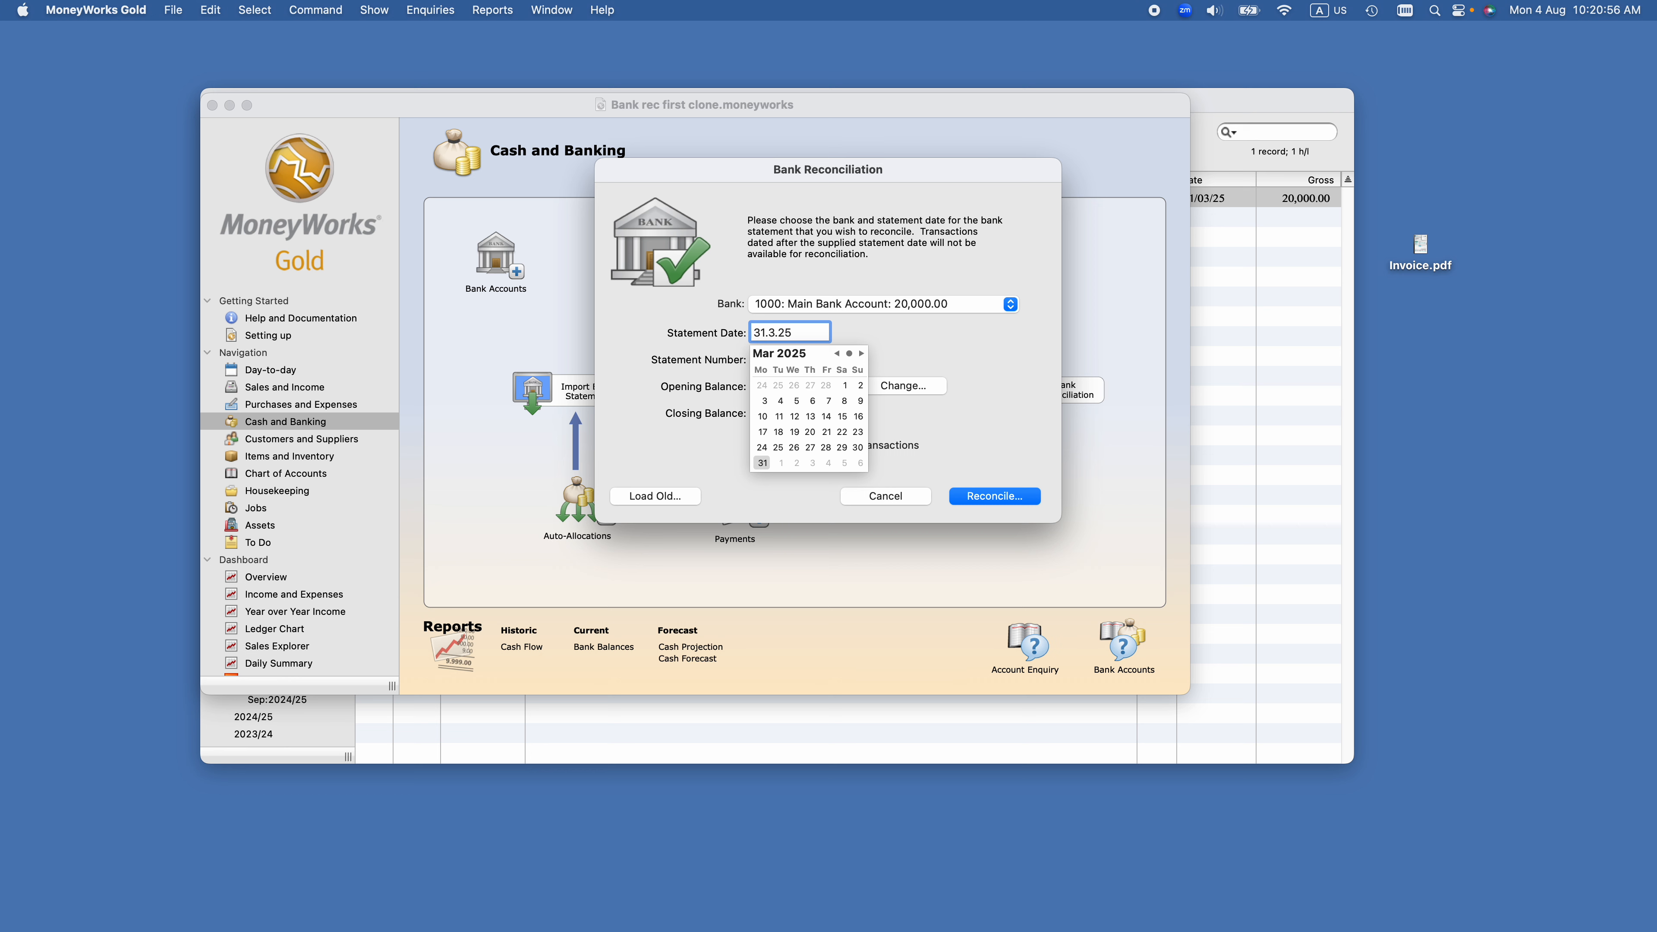
pyautogui.press('Tab')
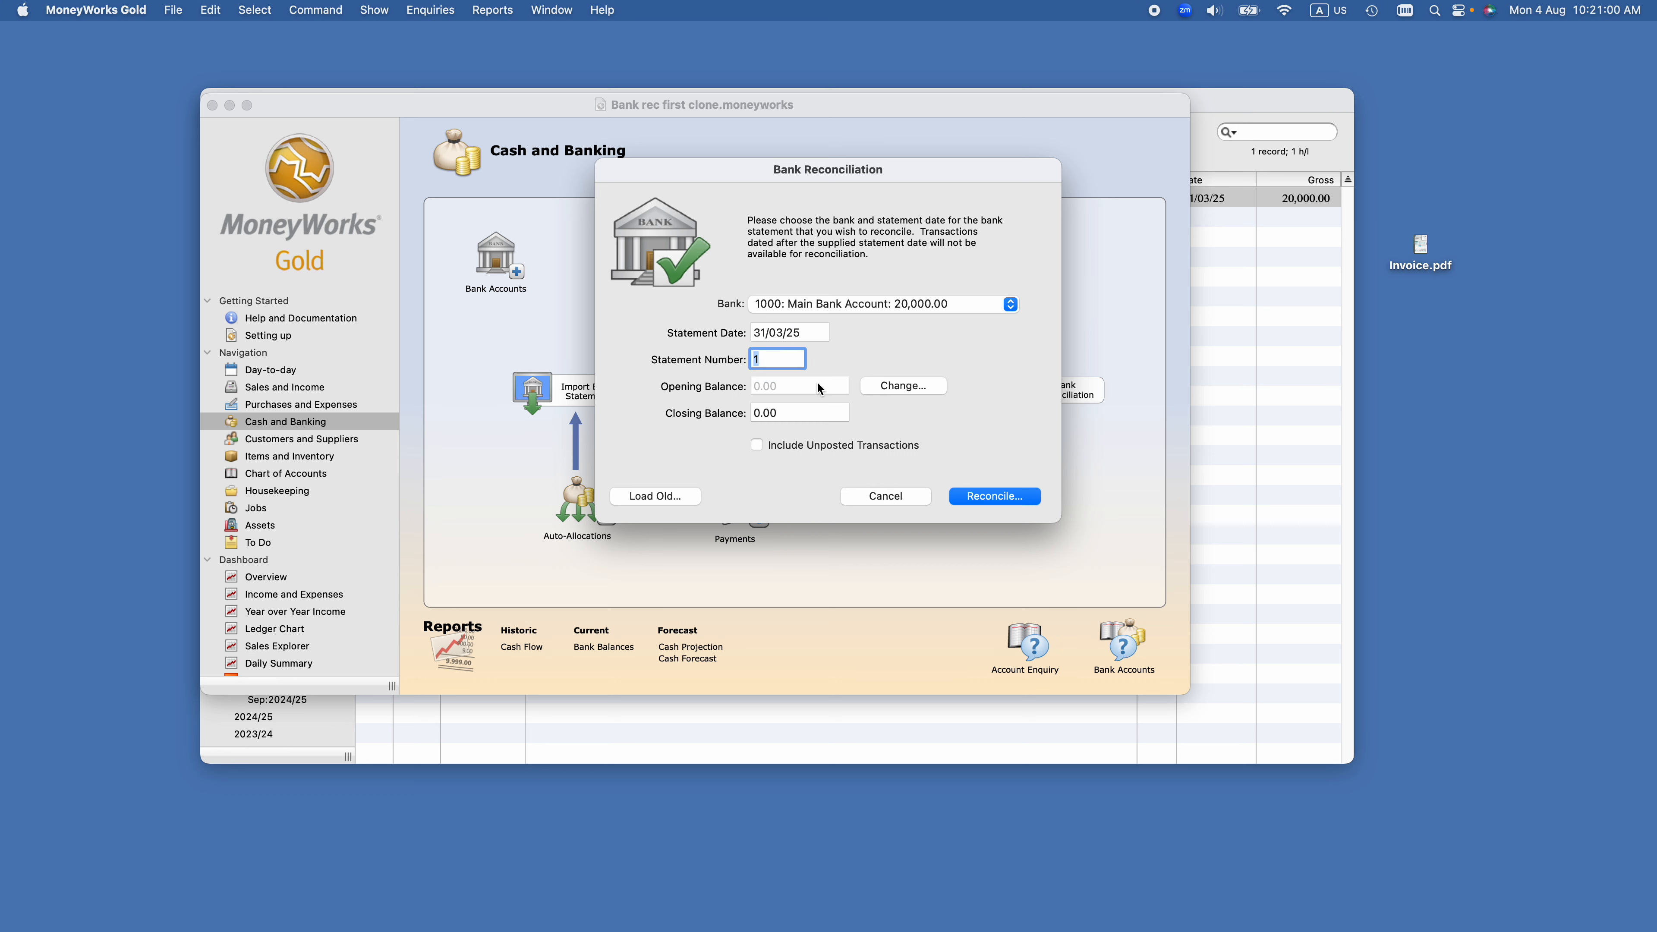
# - Enter a closing balance of 20,000.00 and reconcile the Opening bank balance journal against the statement
pyautogui.click(807, 413)
pyautogui.write('2')
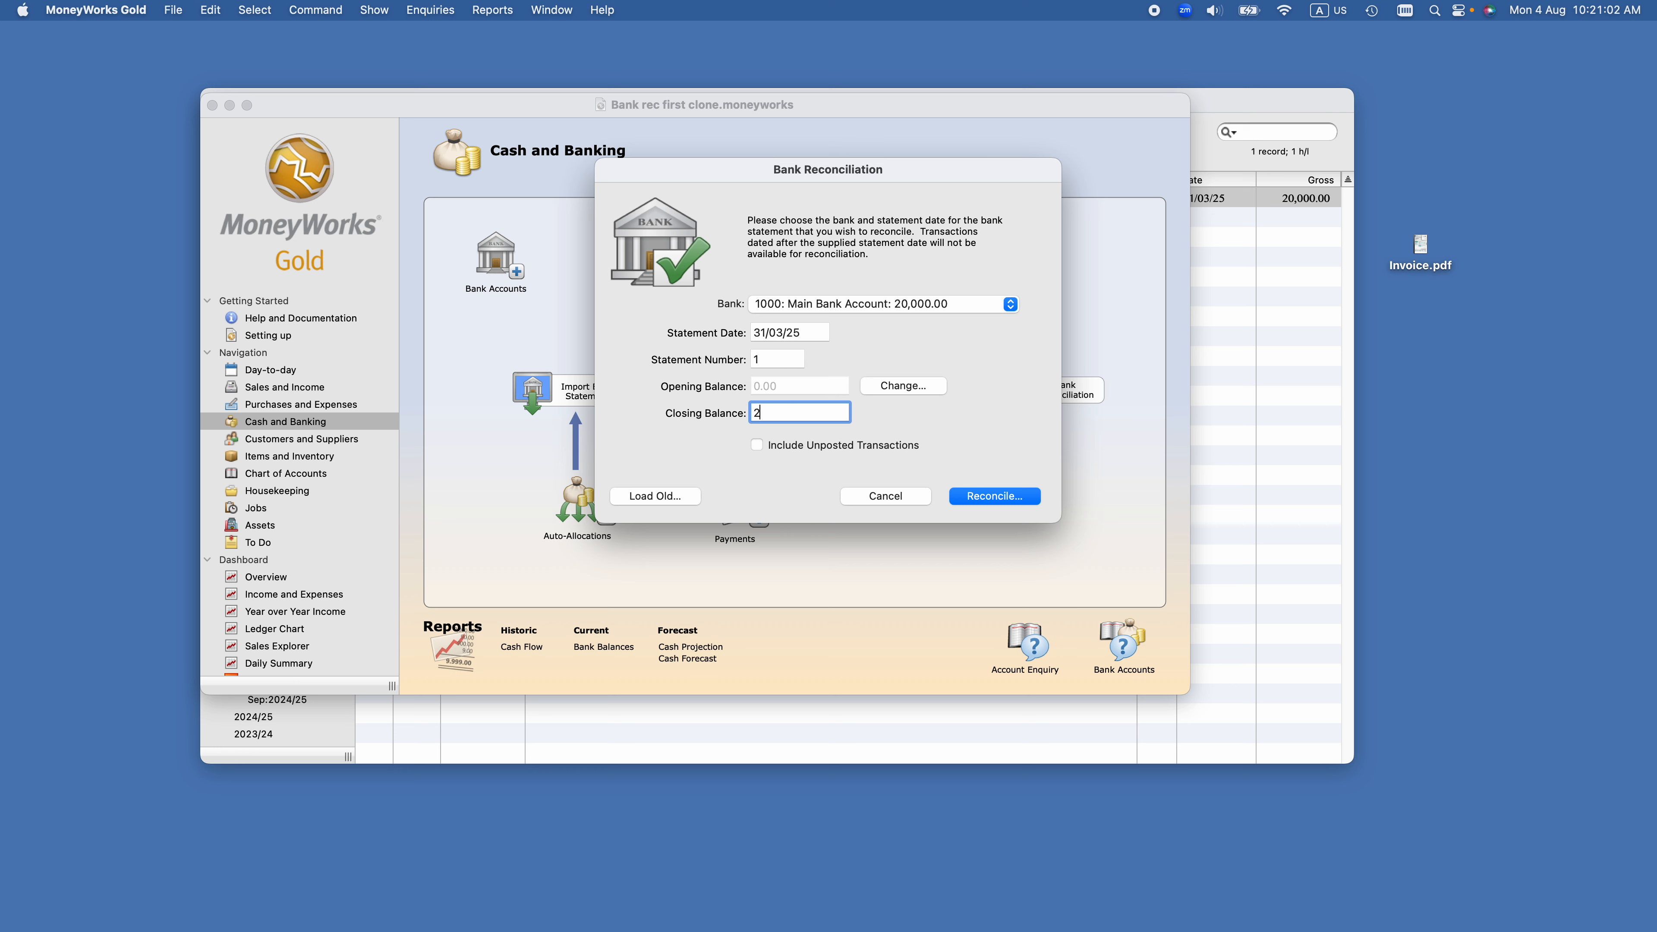
pyautogui.write('0,000')
pyautogui.press('Tab')
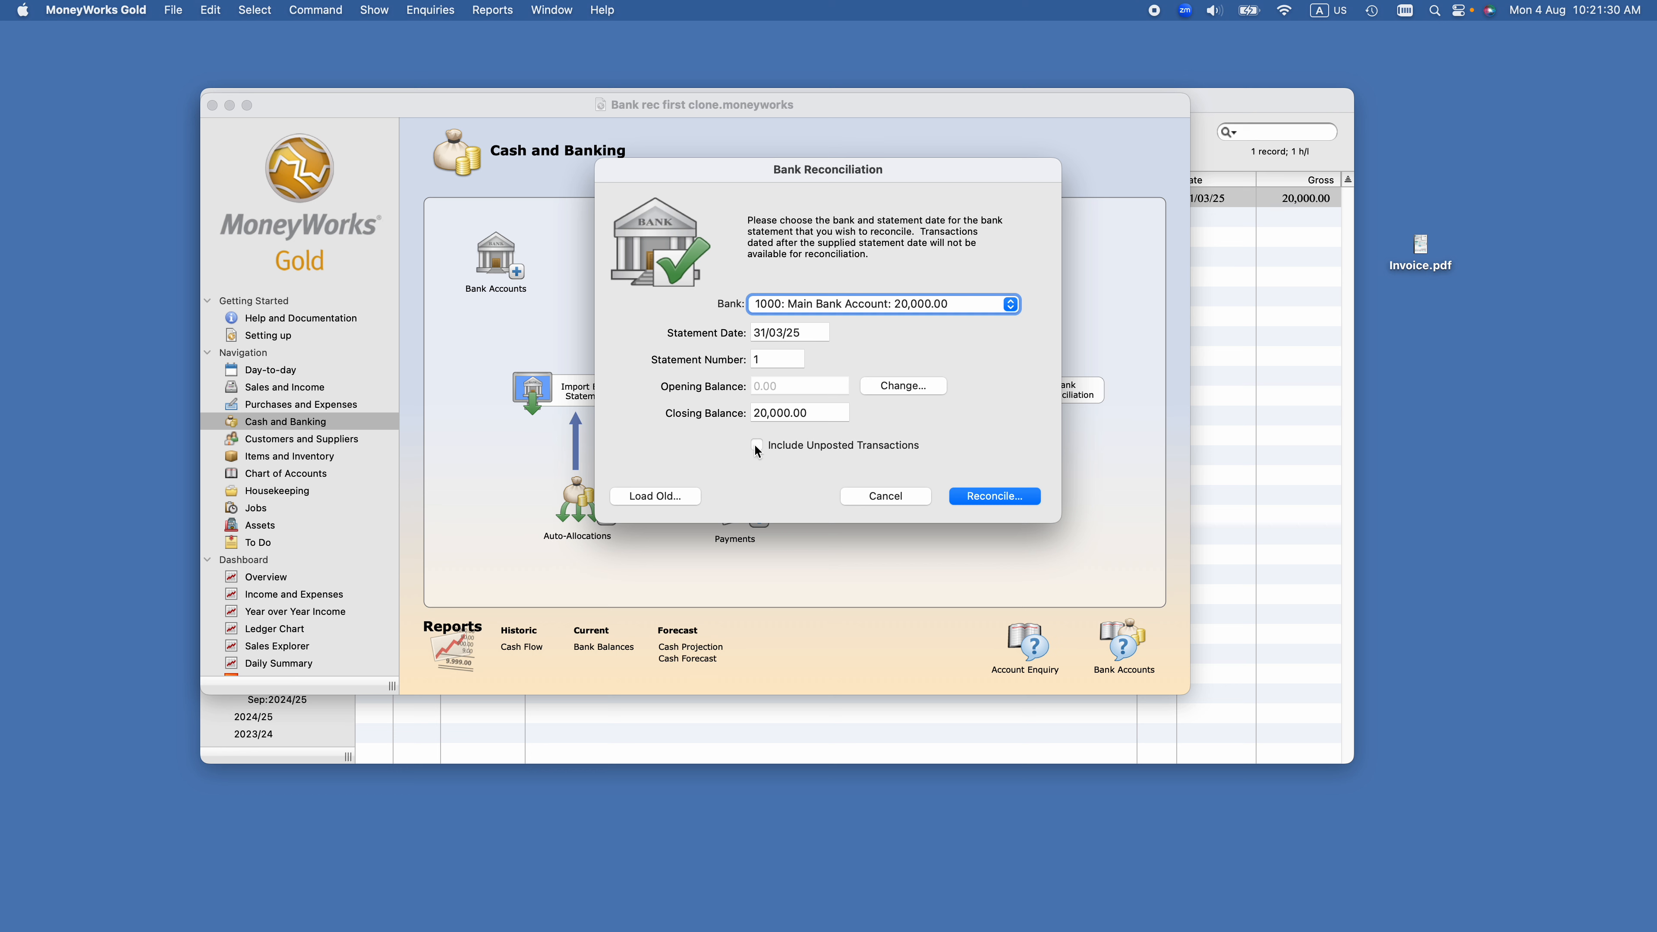
pyautogui.click(1014, 499)
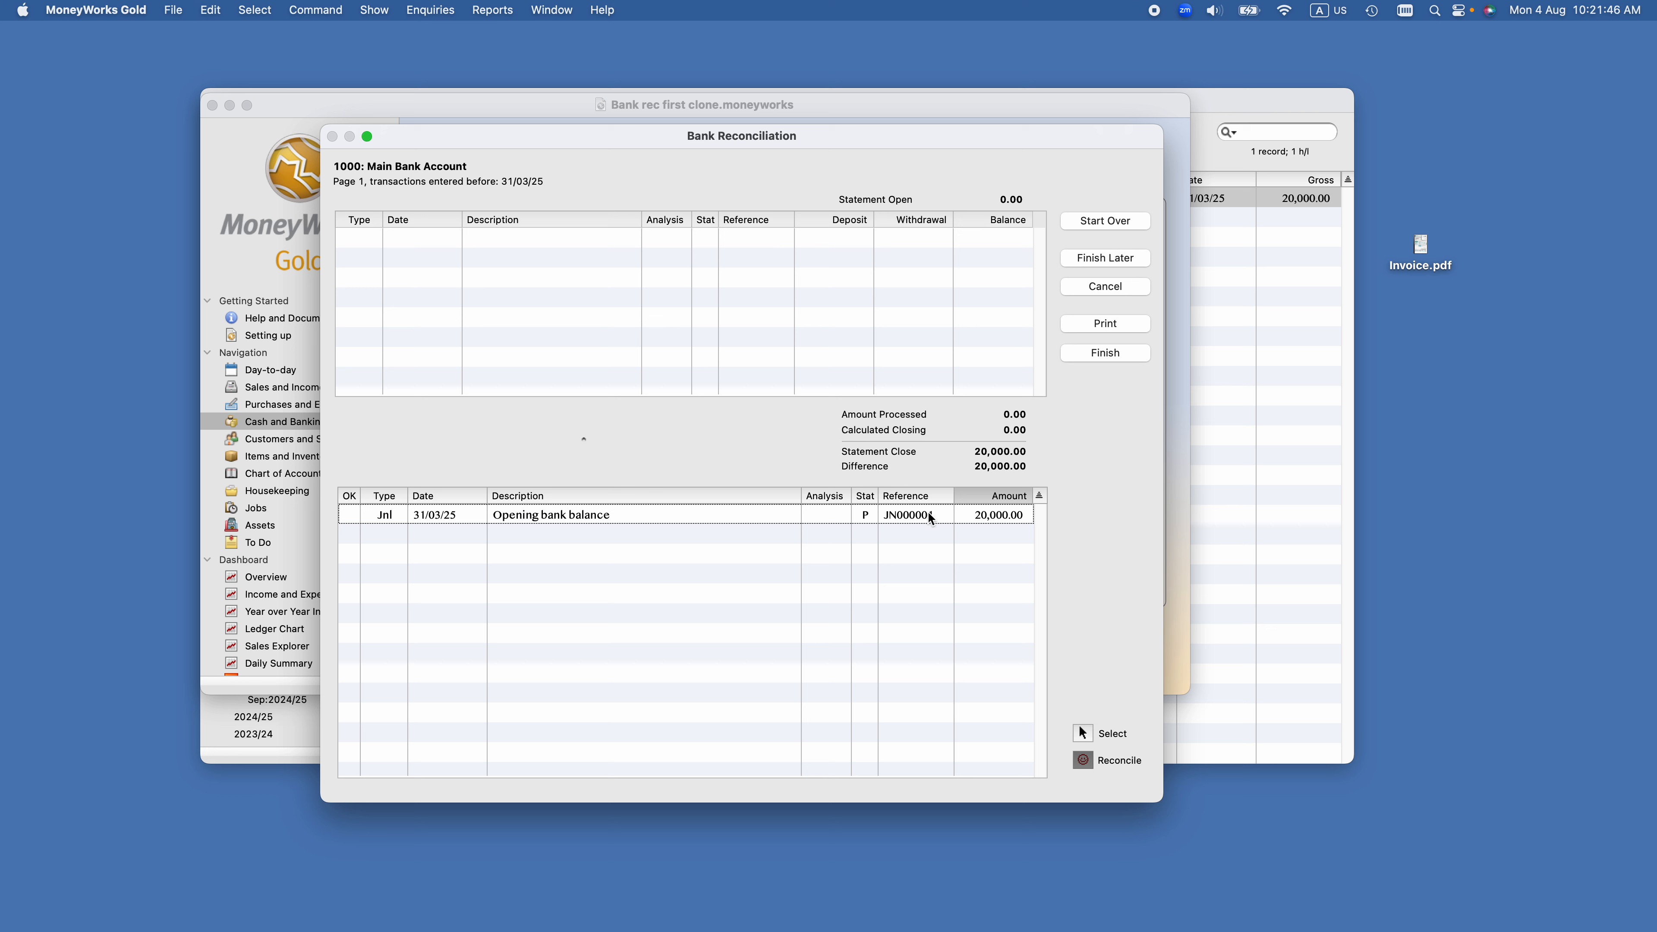
pyautogui.click(1022, 516)
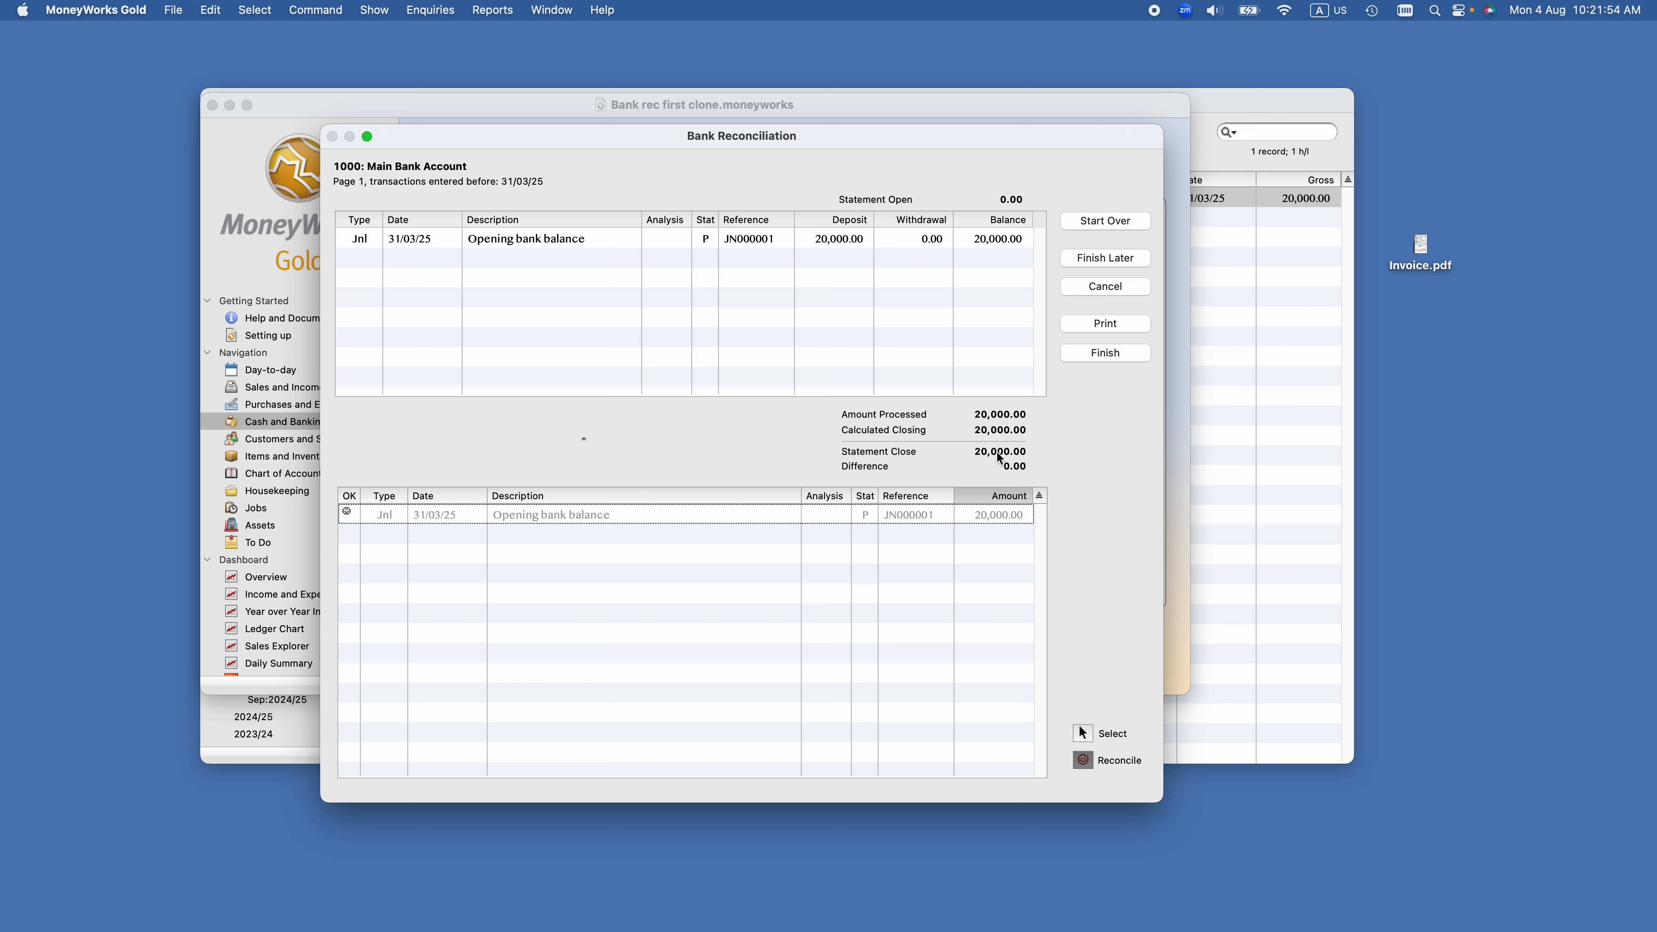
# - Preview the Reconciliation Summary report, check its closing balance, unpresented transactions and ledger balance sections, and return to the reconciliation
pyautogui.click(1104, 324)
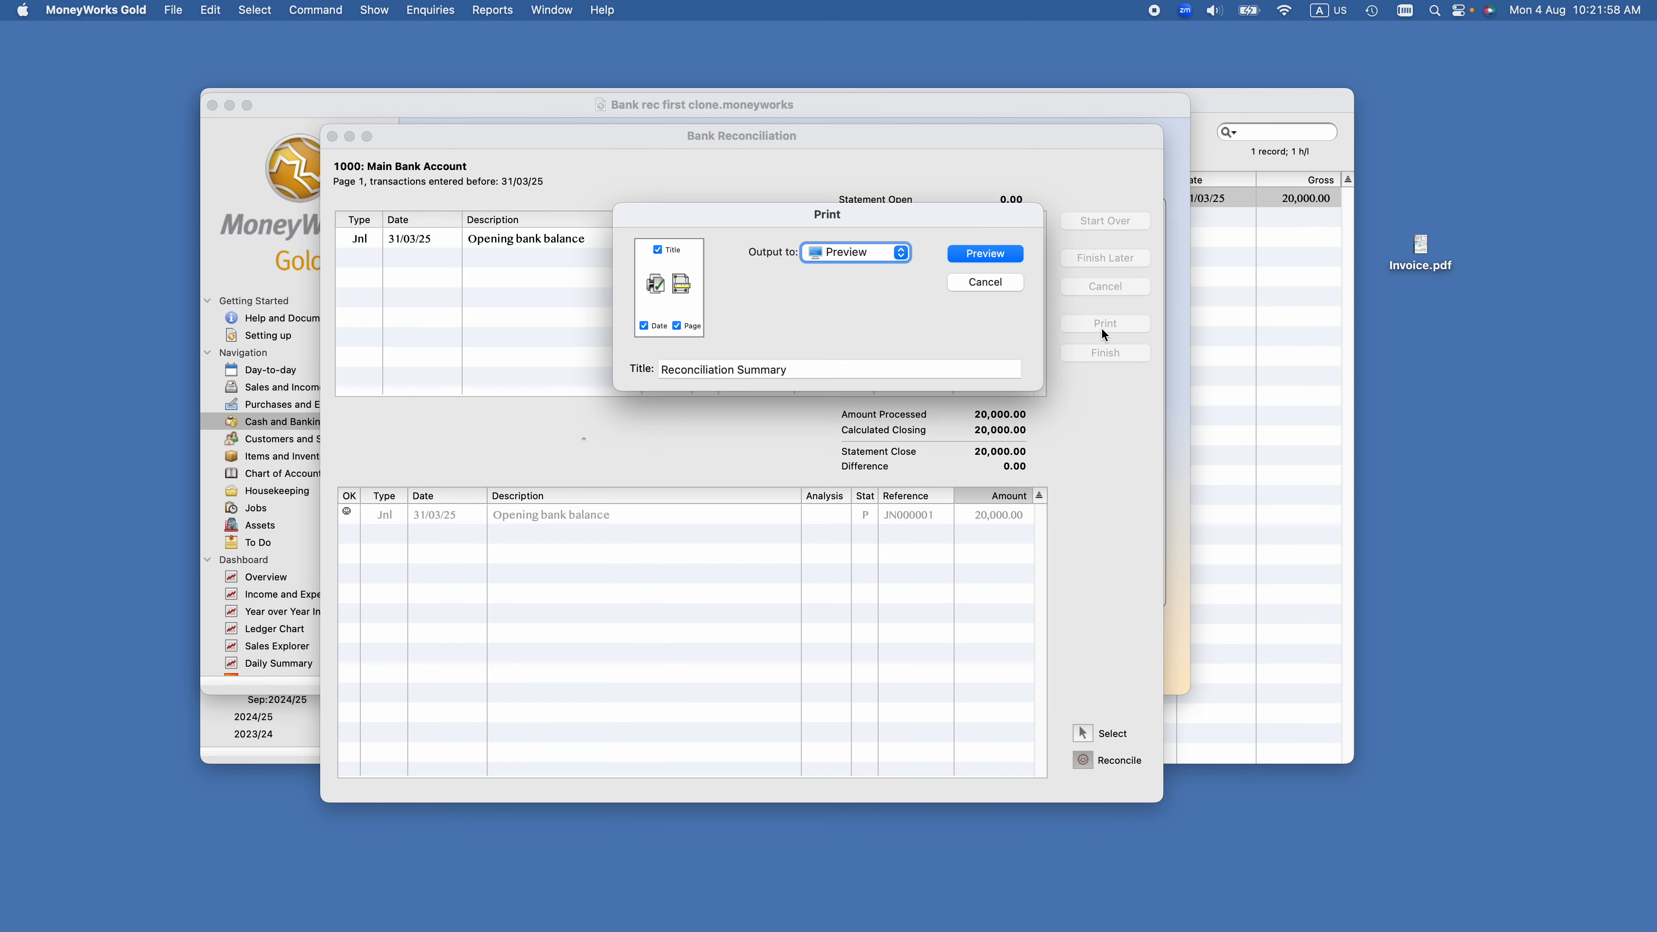
pyautogui.click(976, 255)
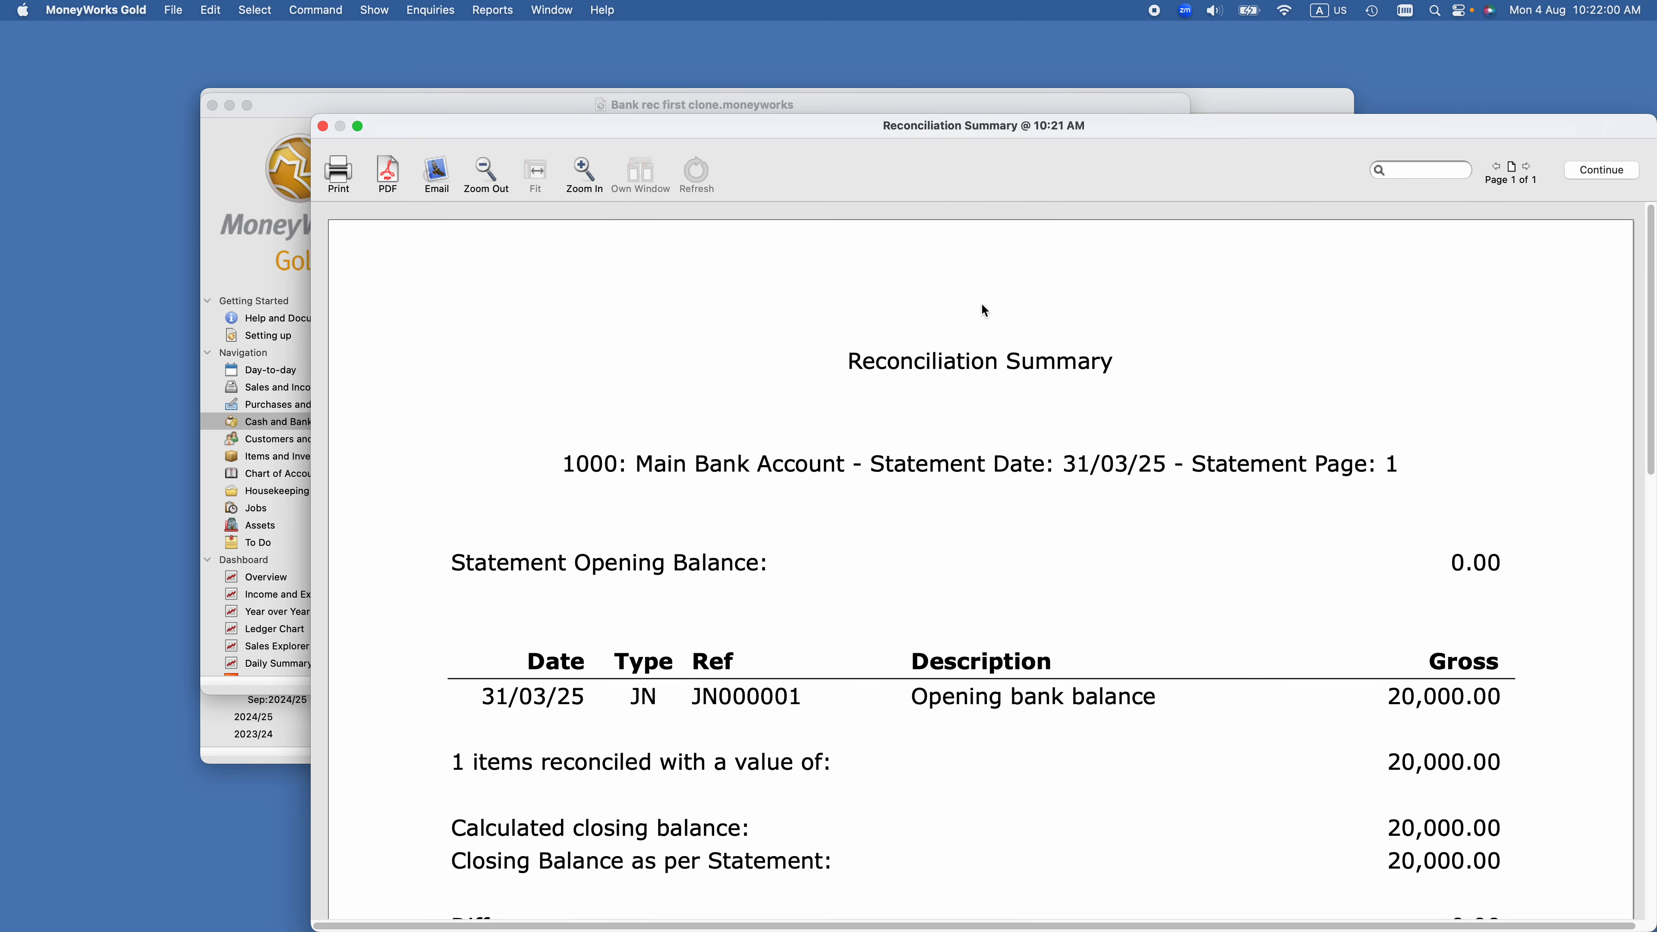
pyautogui.scroll(-5, 980, 510)
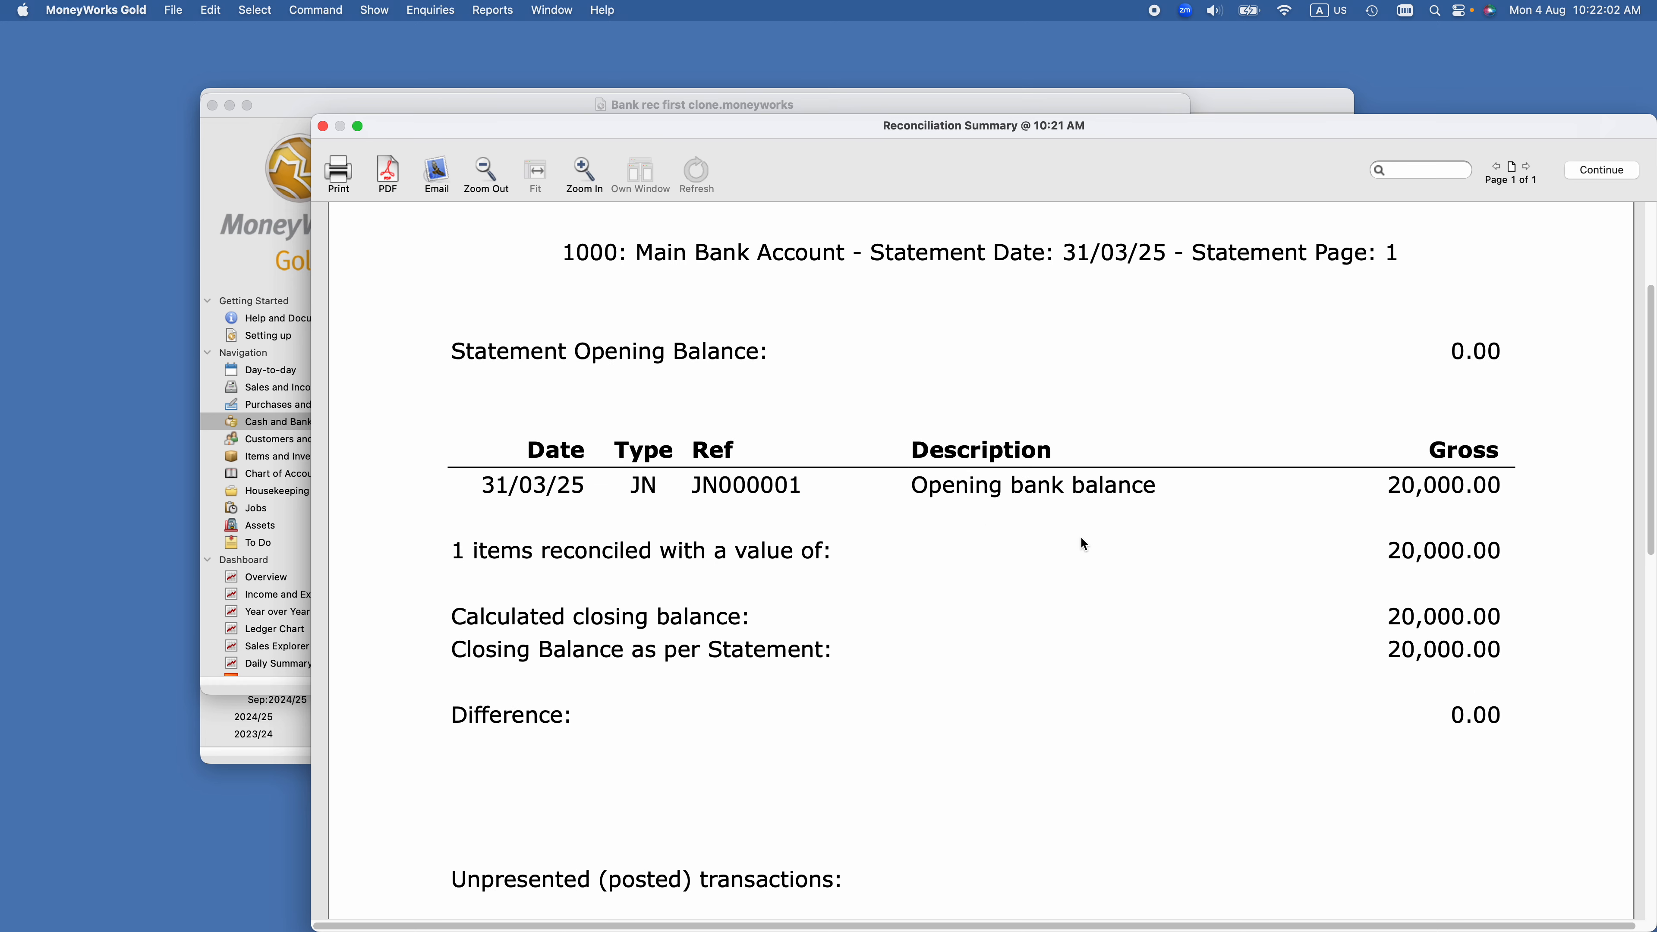
pyautogui.scroll(-12, 1471, 697)
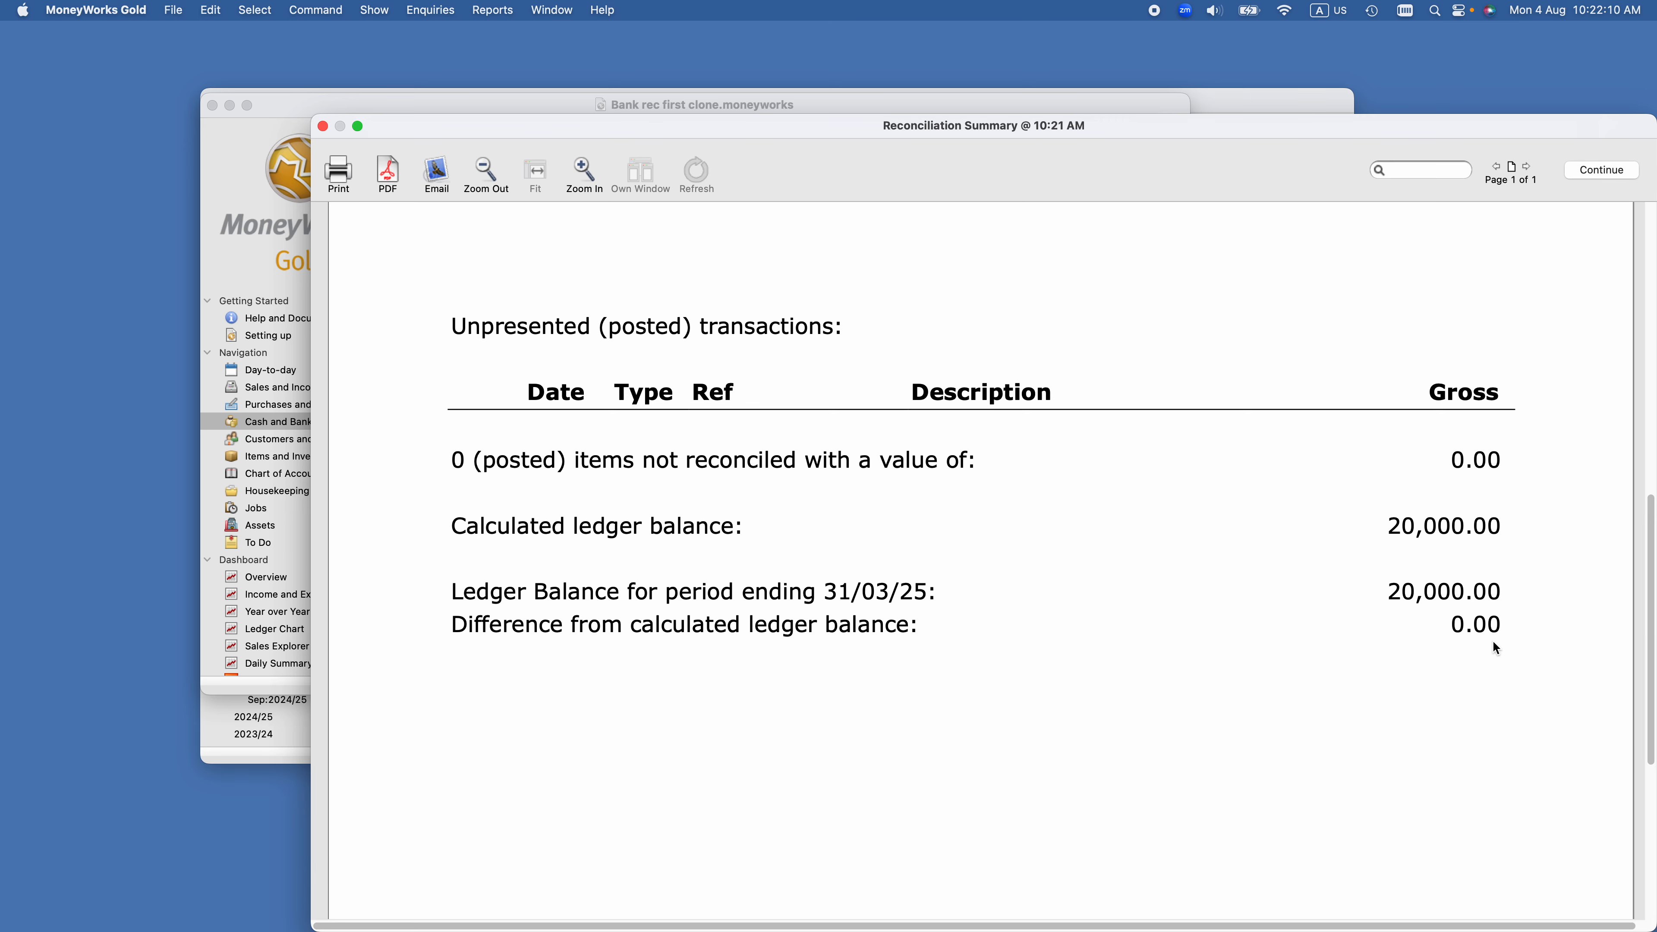
pyautogui.scroll(5, 1632, 634)
pyautogui.scroll(-6, 1631, 634)
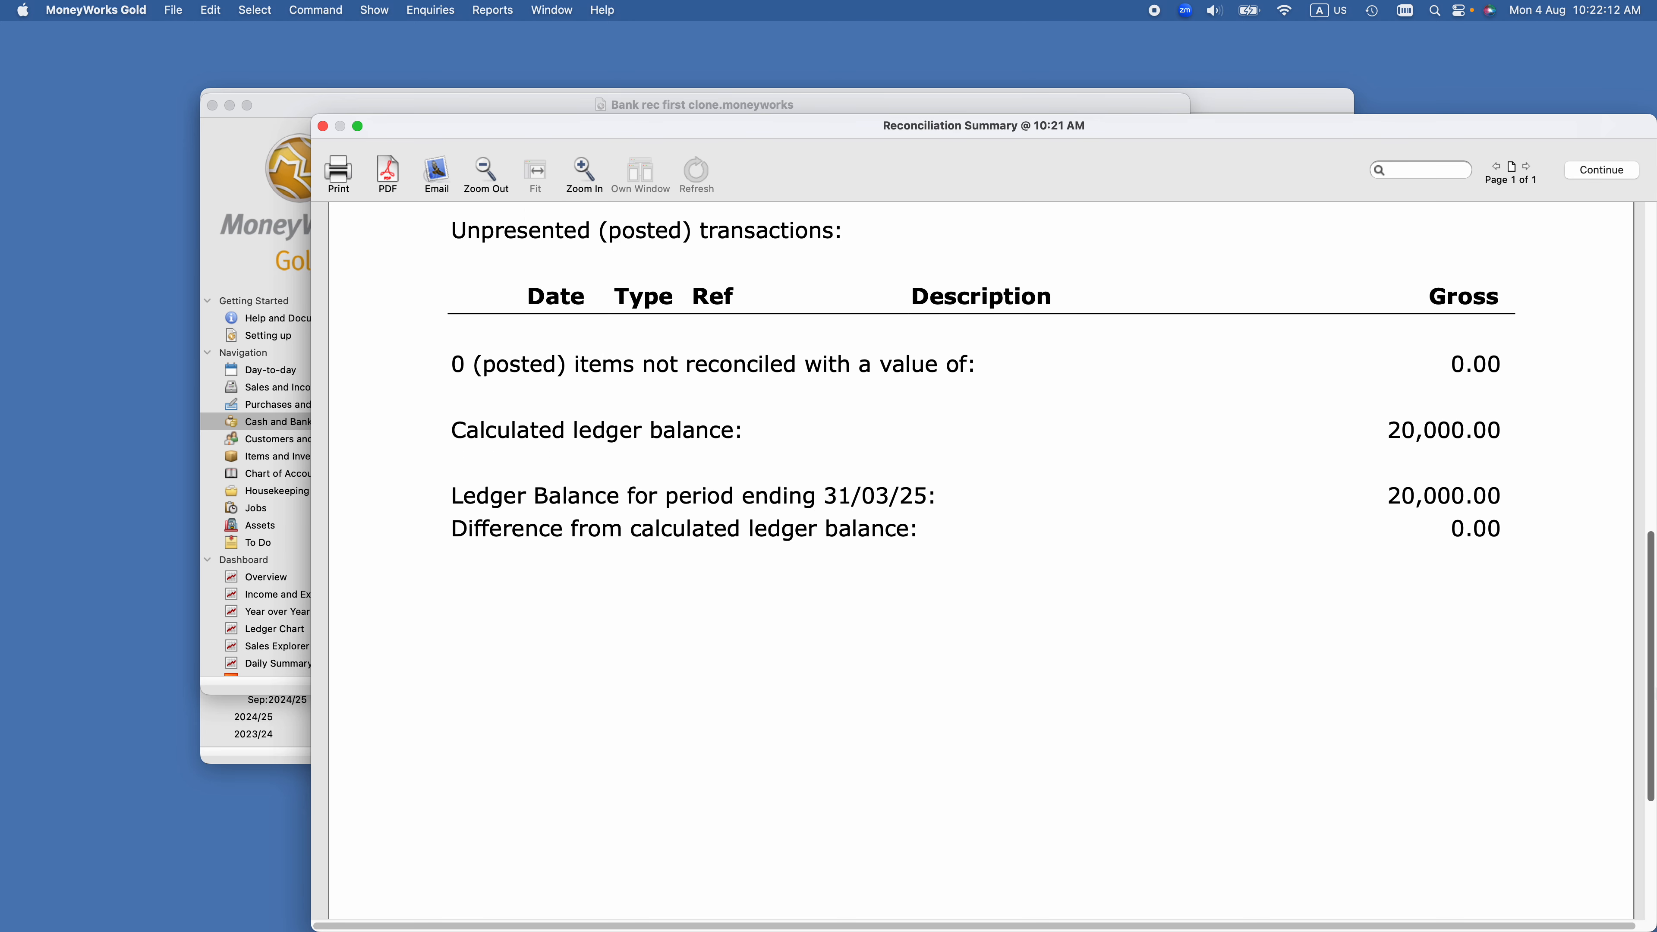
pyautogui.scroll(-3, 1648, 570)
pyautogui.scroll(7, 1647, 570)
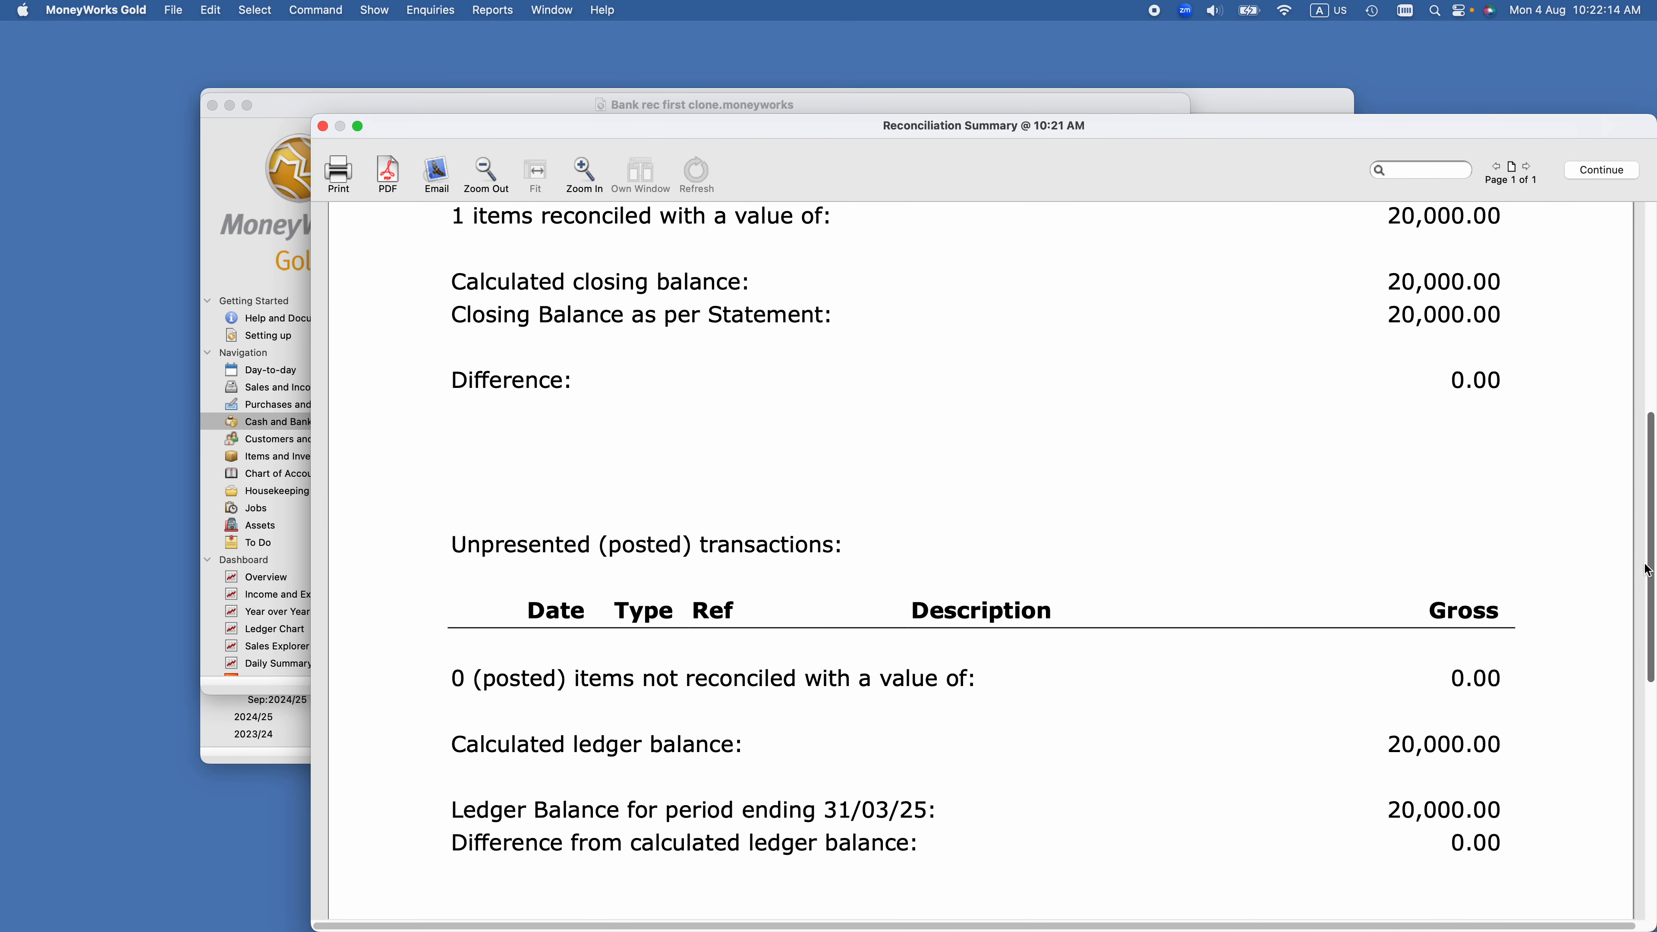
pyautogui.click(1597, 172)
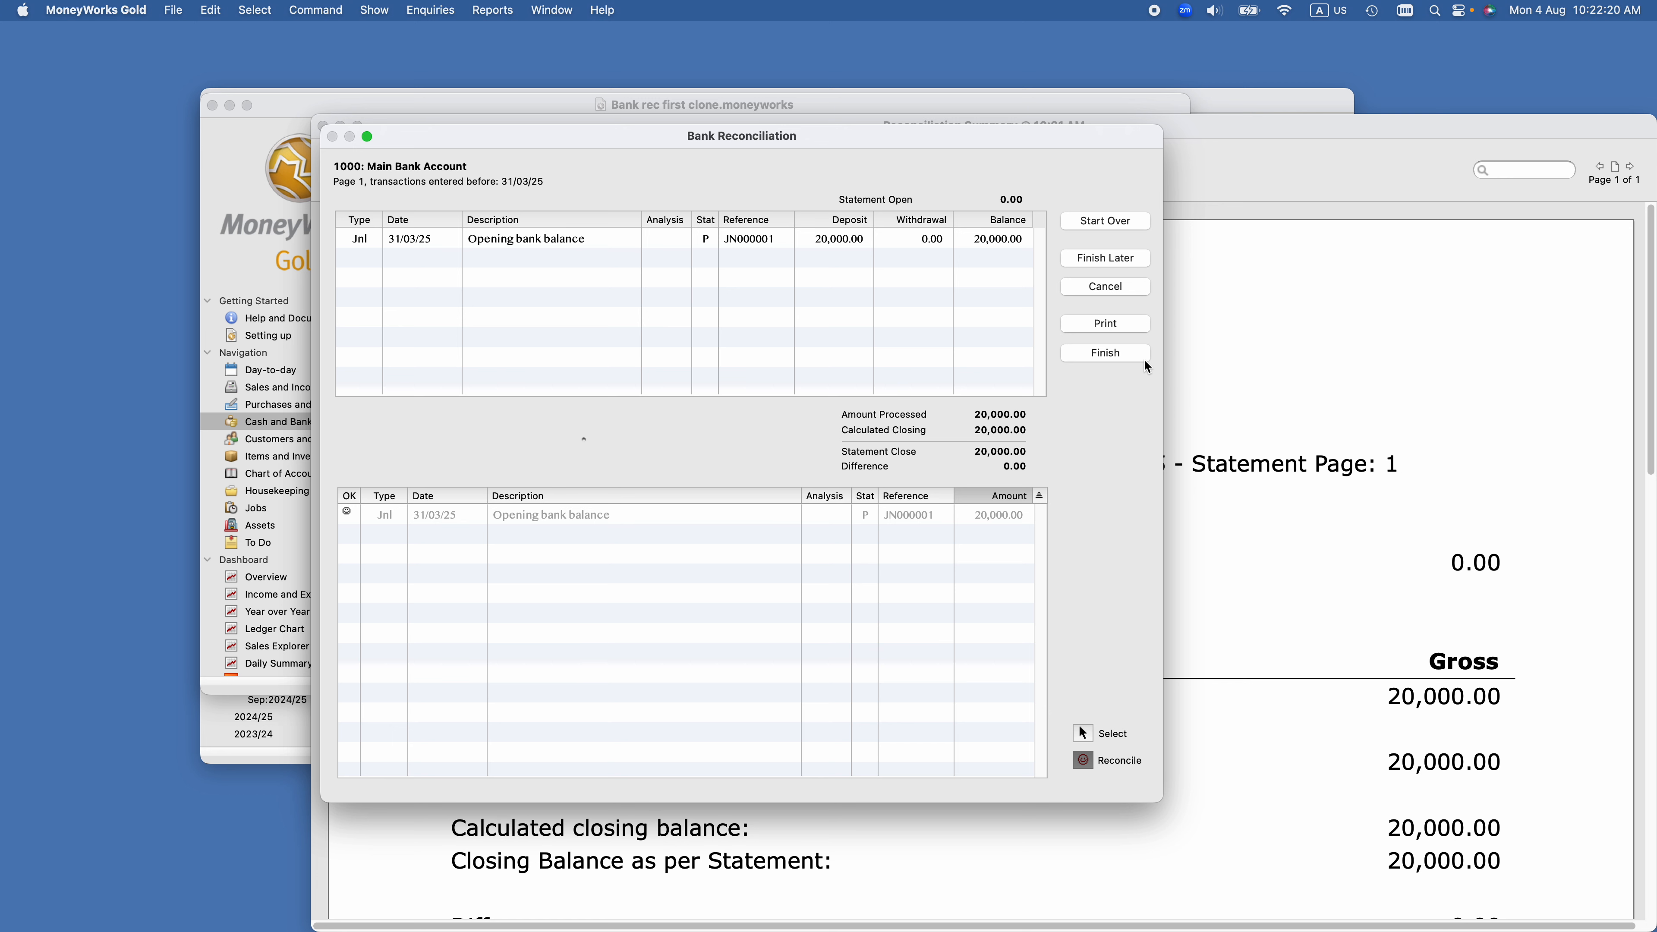
# - Finish and finalise the reconciliation, and close the Reconciliation Summary preview
pyautogui.click(1106, 352)
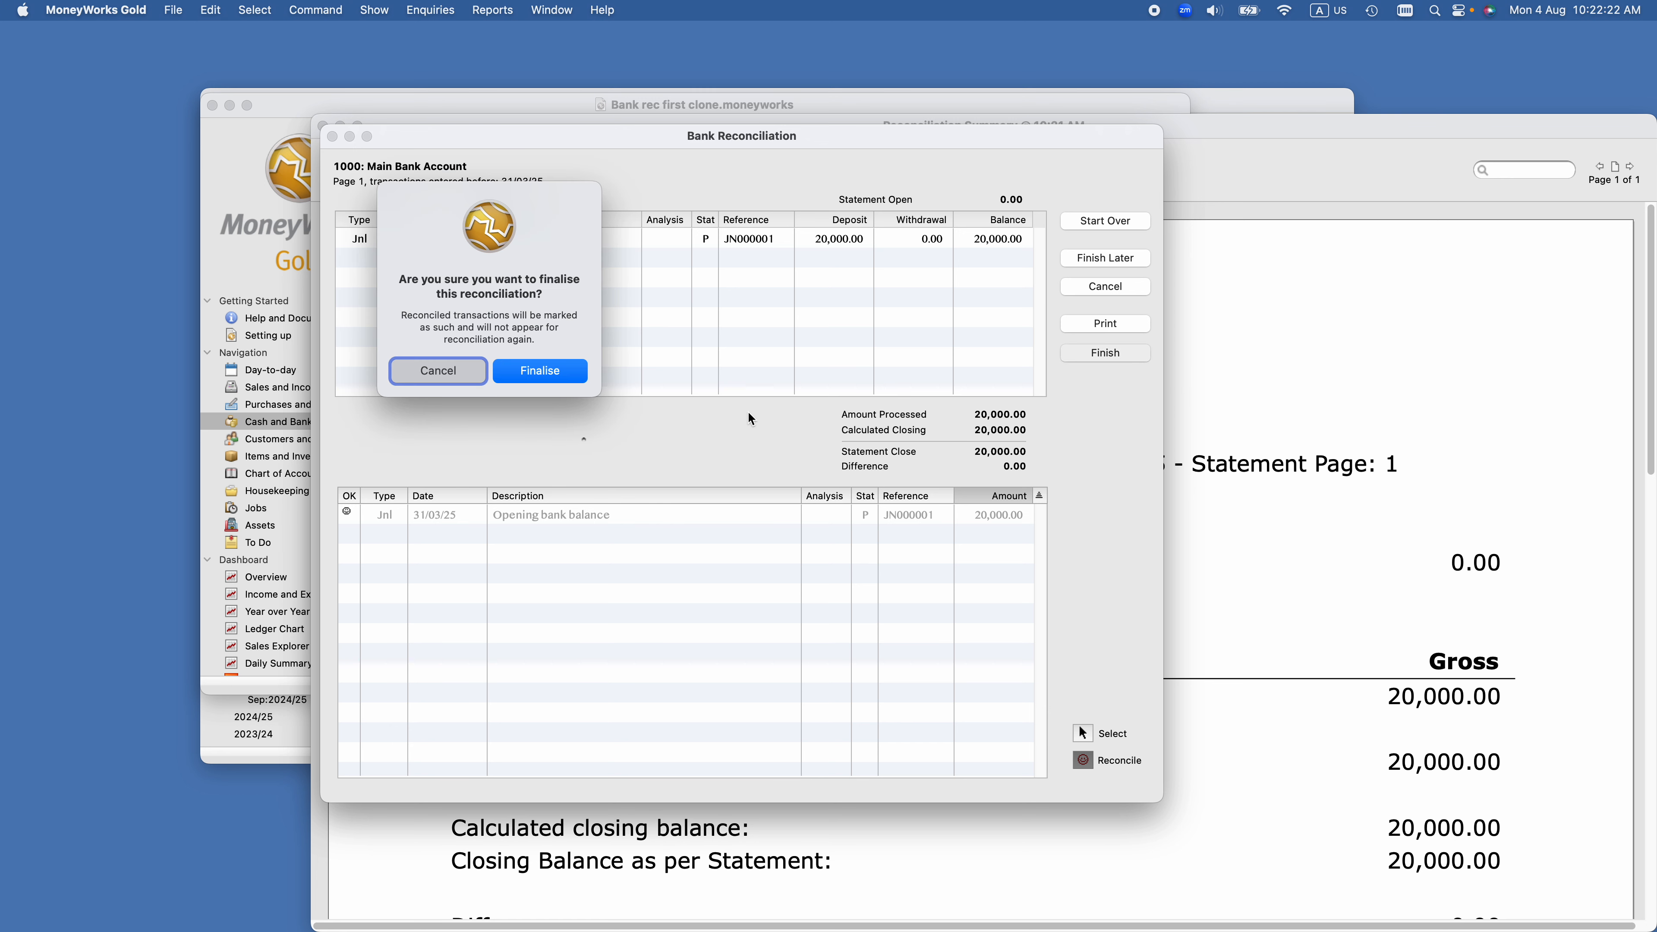
pyautogui.click(554, 373)
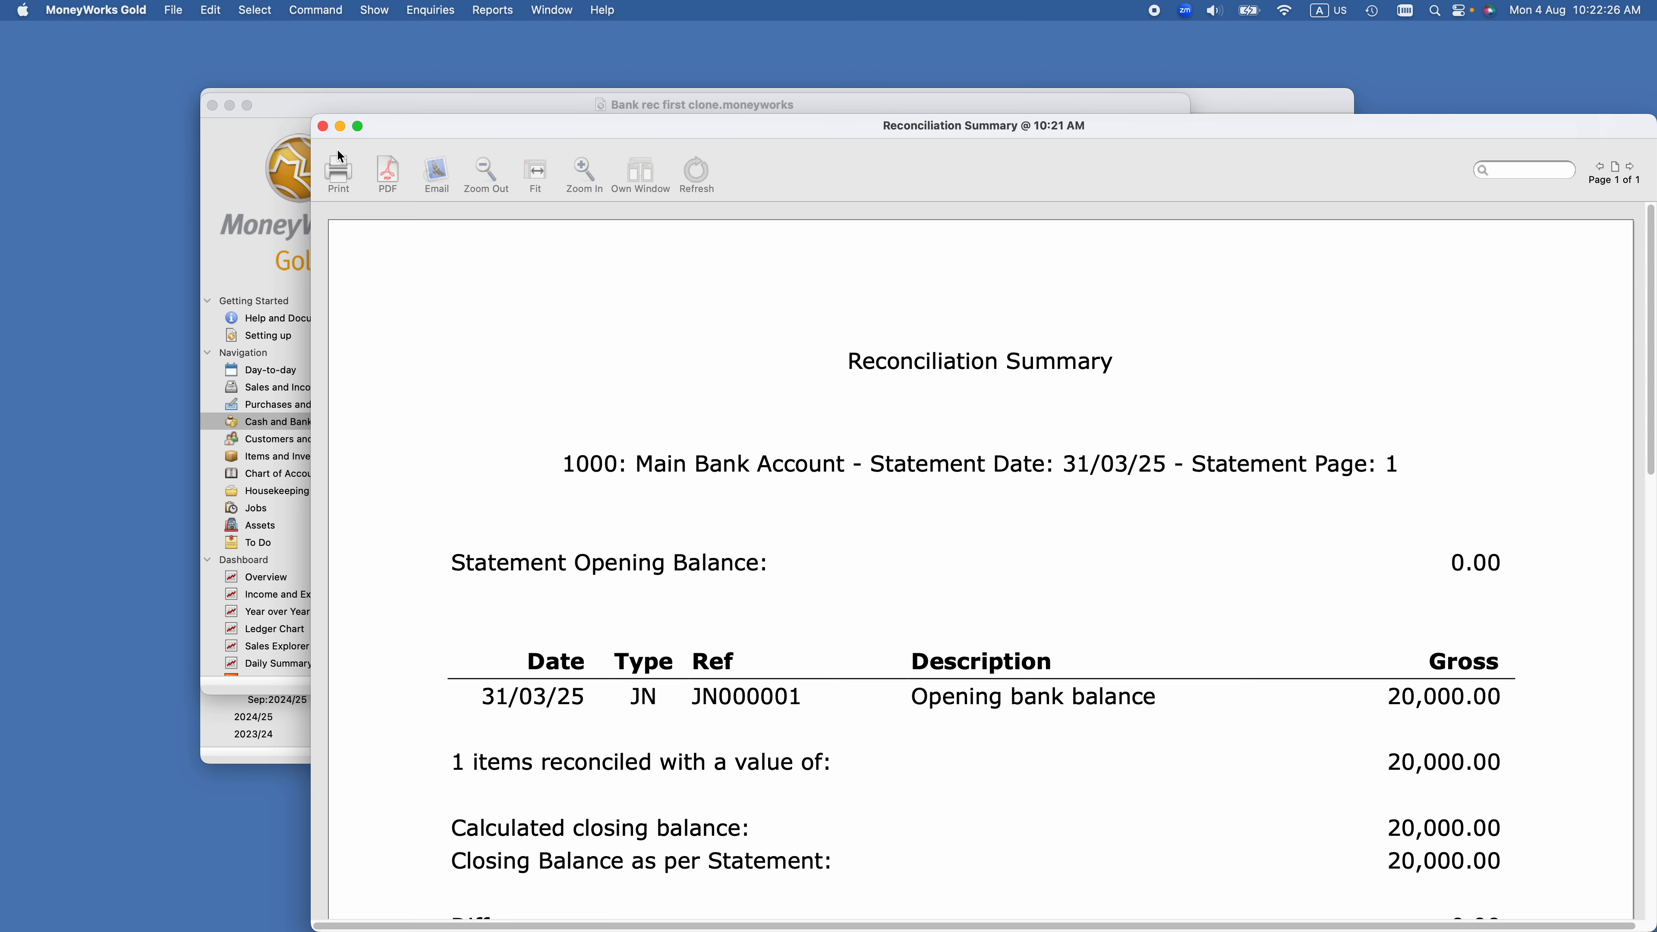
pyautogui.click(323, 126)
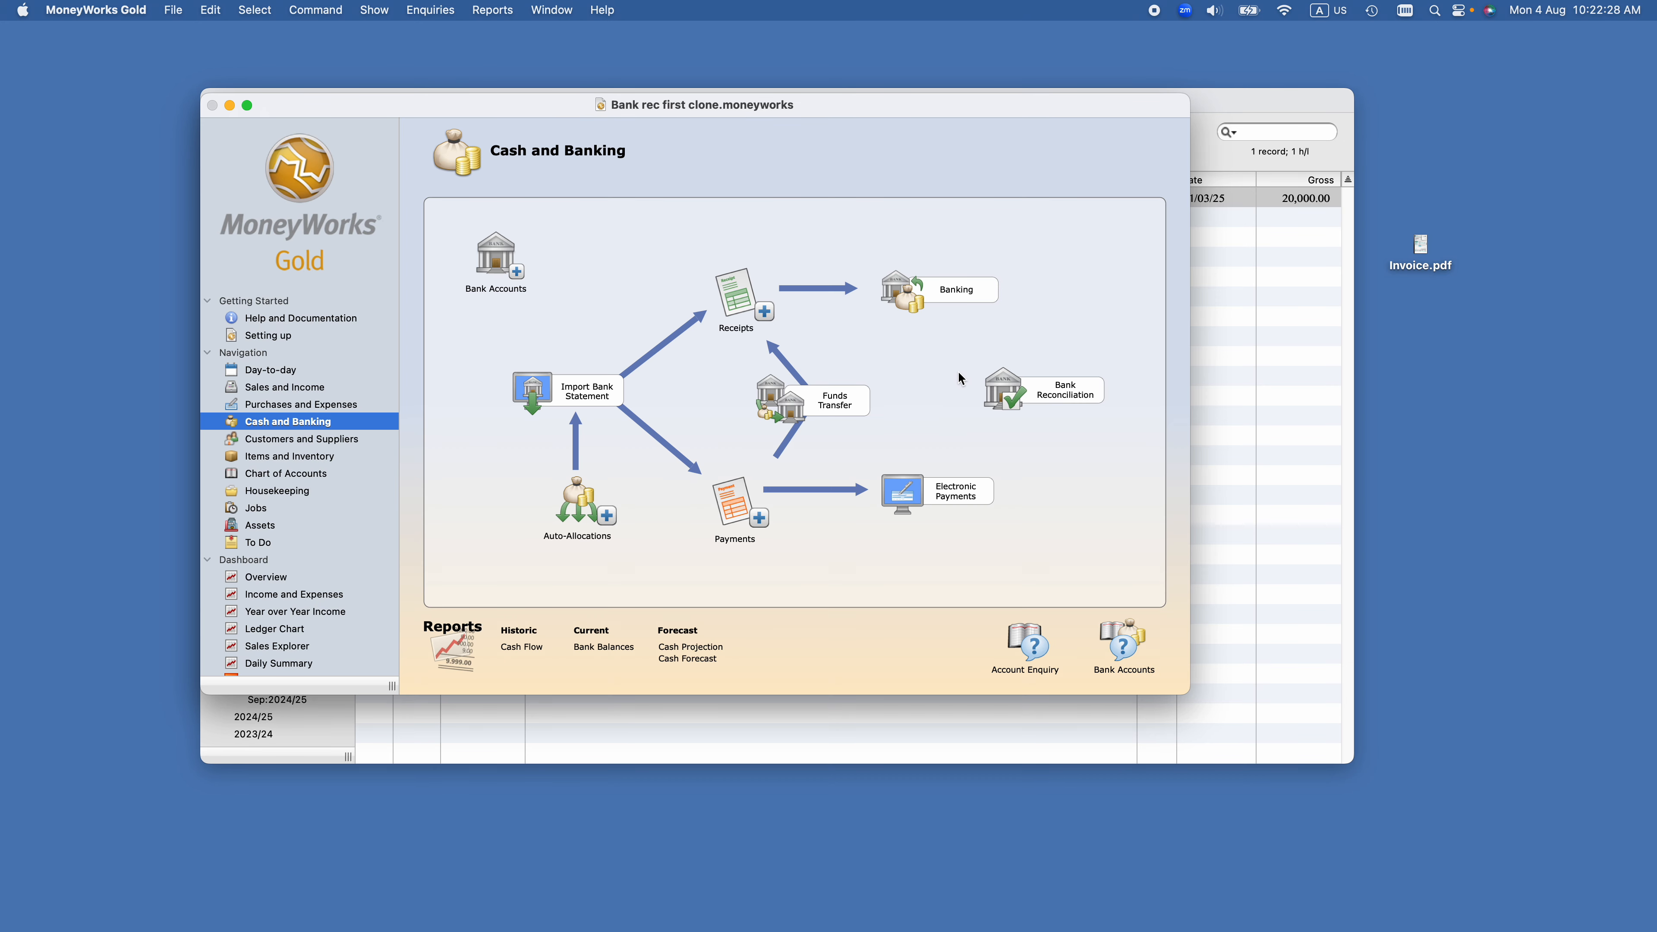
# - Set up the next bank reconciliation dated 30/04/25 with a closing balance of 30,000.00, and cancel it without reconciling
pyautogui.click(1053, 392)
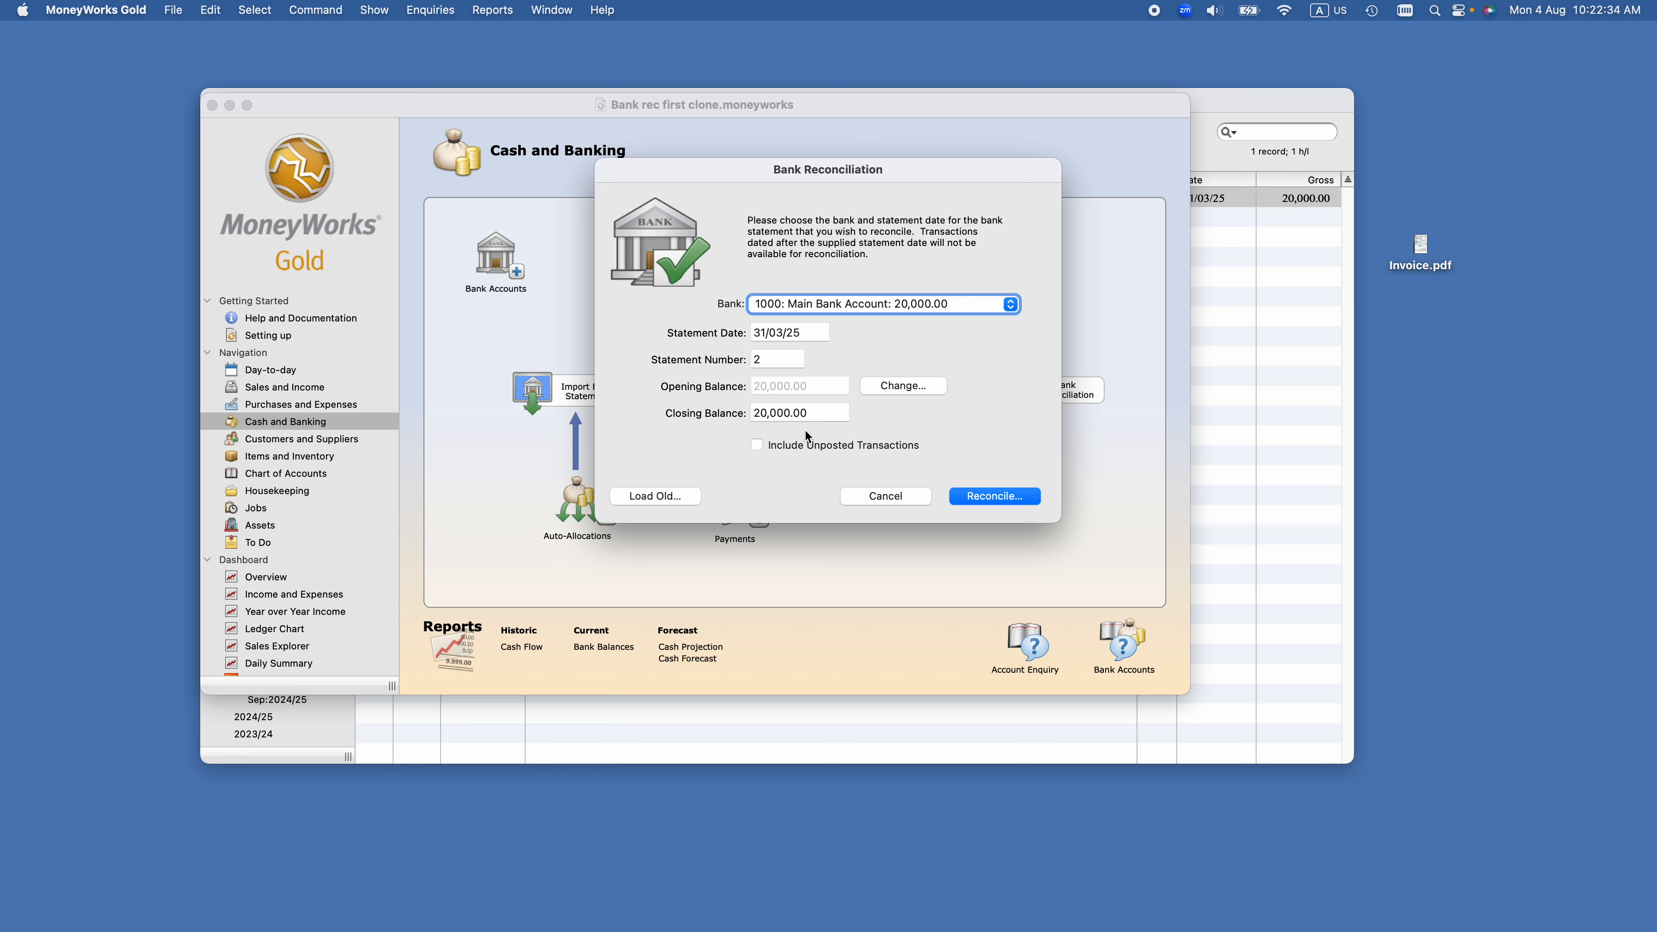
pyautogui.click(814, 414)
pyautogui.click(801, 331)
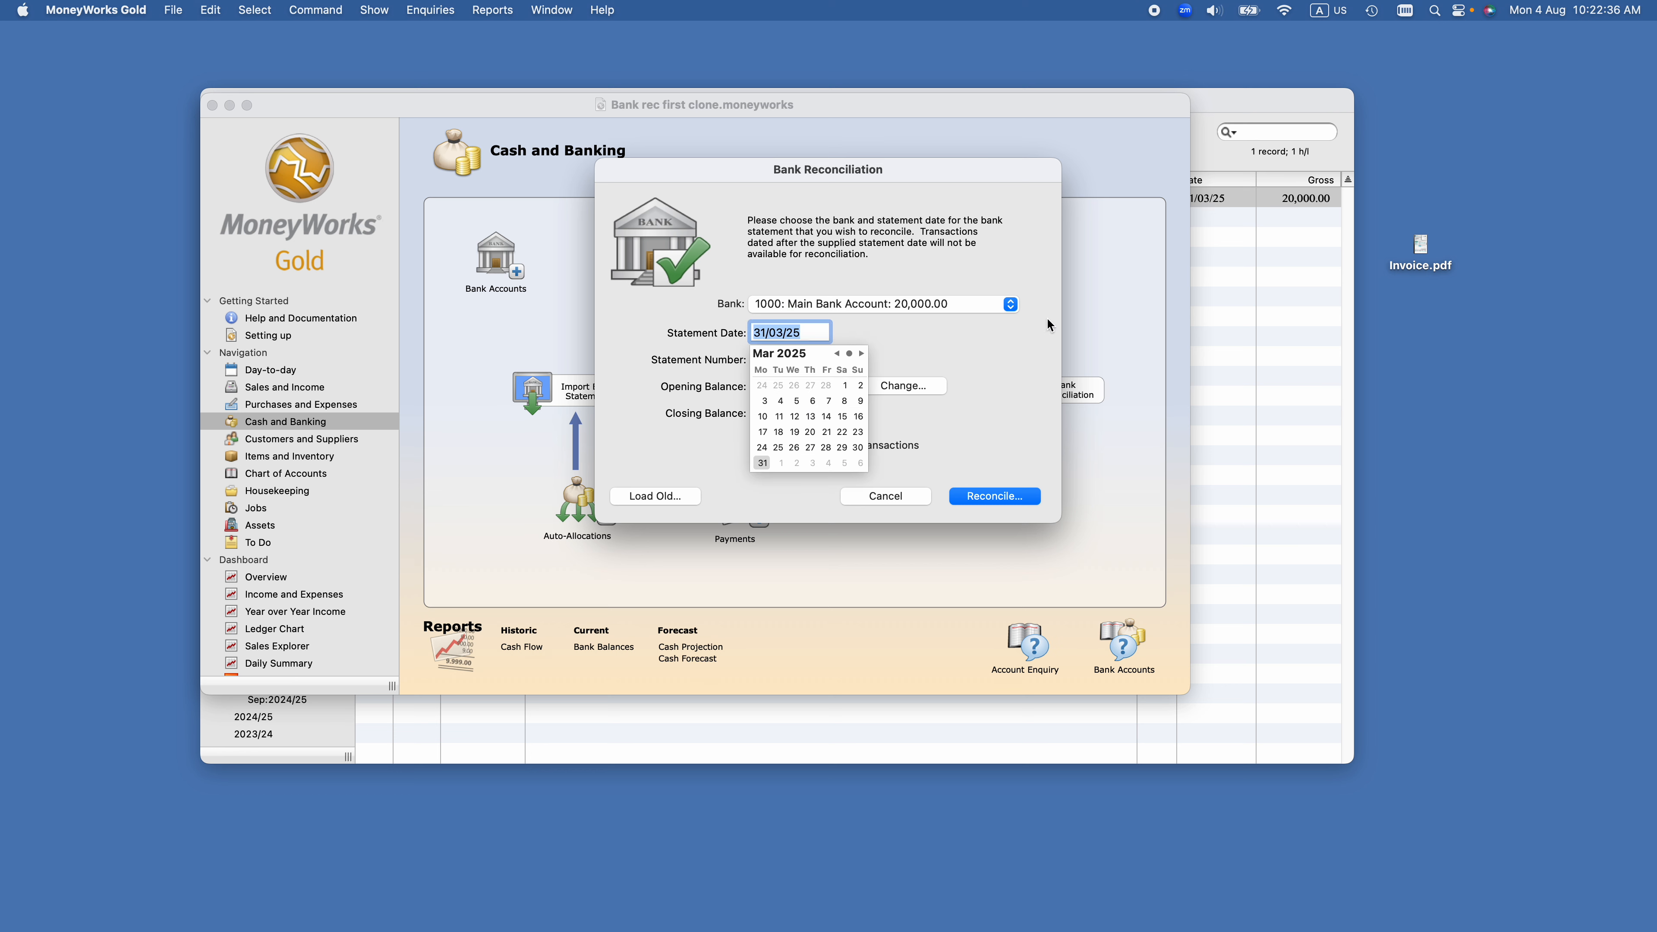
pyautogui.write('30.4')
pyautogui.press('Tab')
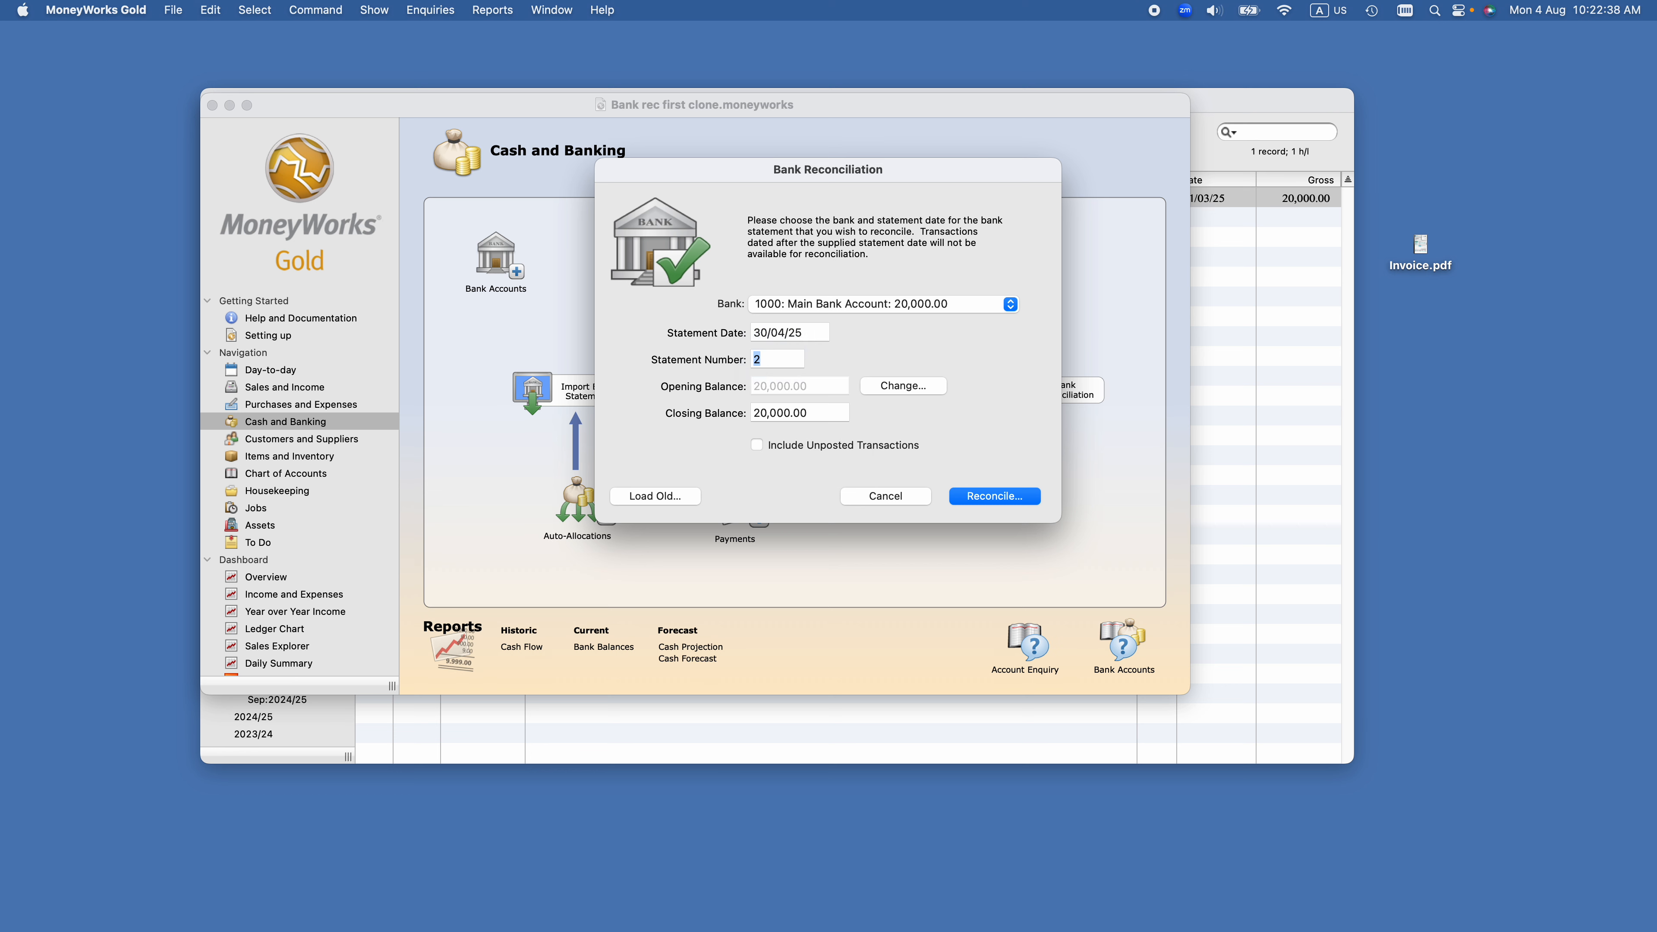
pyautogui.click(801, 417)
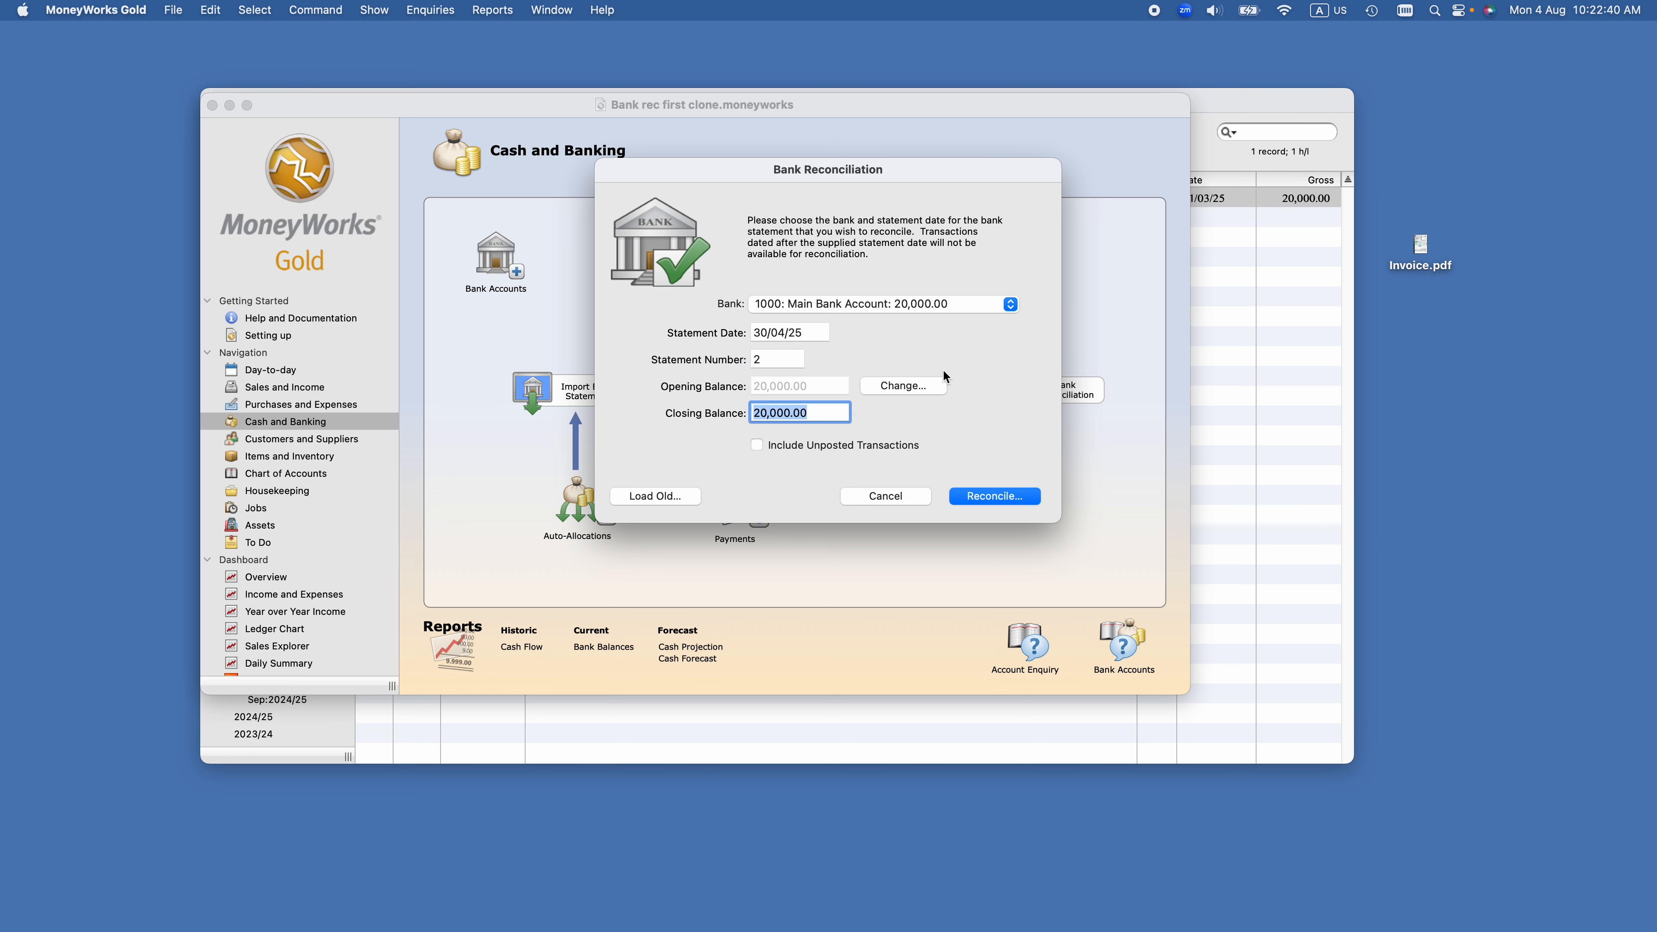
pyautogui.write('30000')
pyautogui.press('Tab')
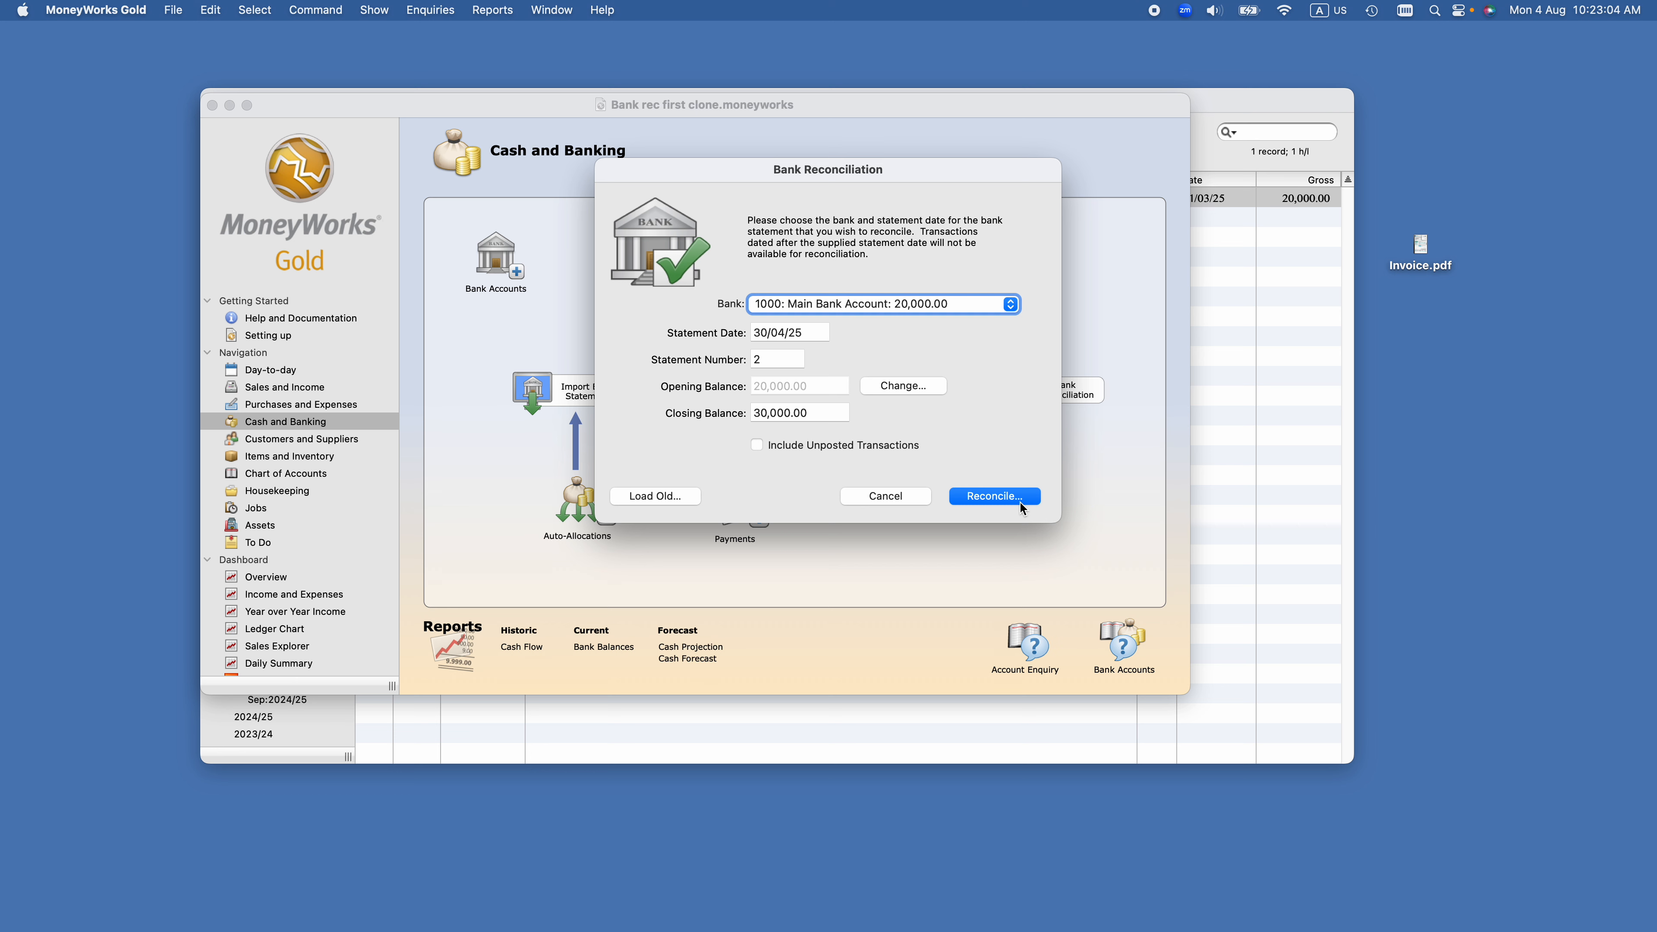
pyautogui.click(874, 493)
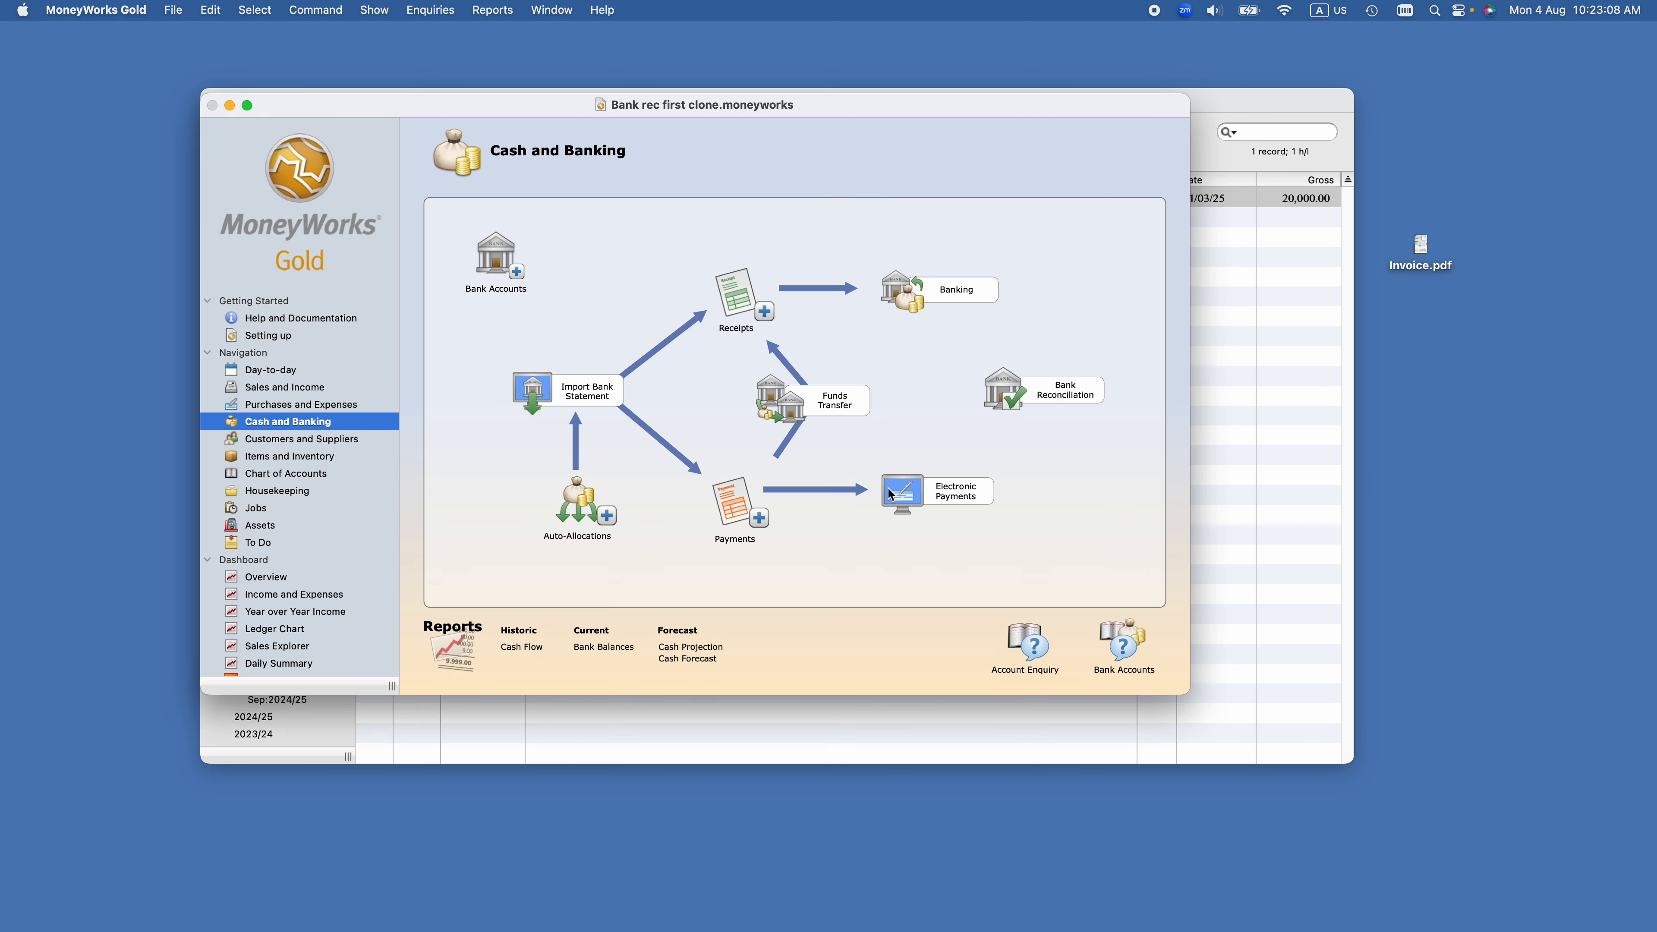
pyautogui.press('super+shift+5')
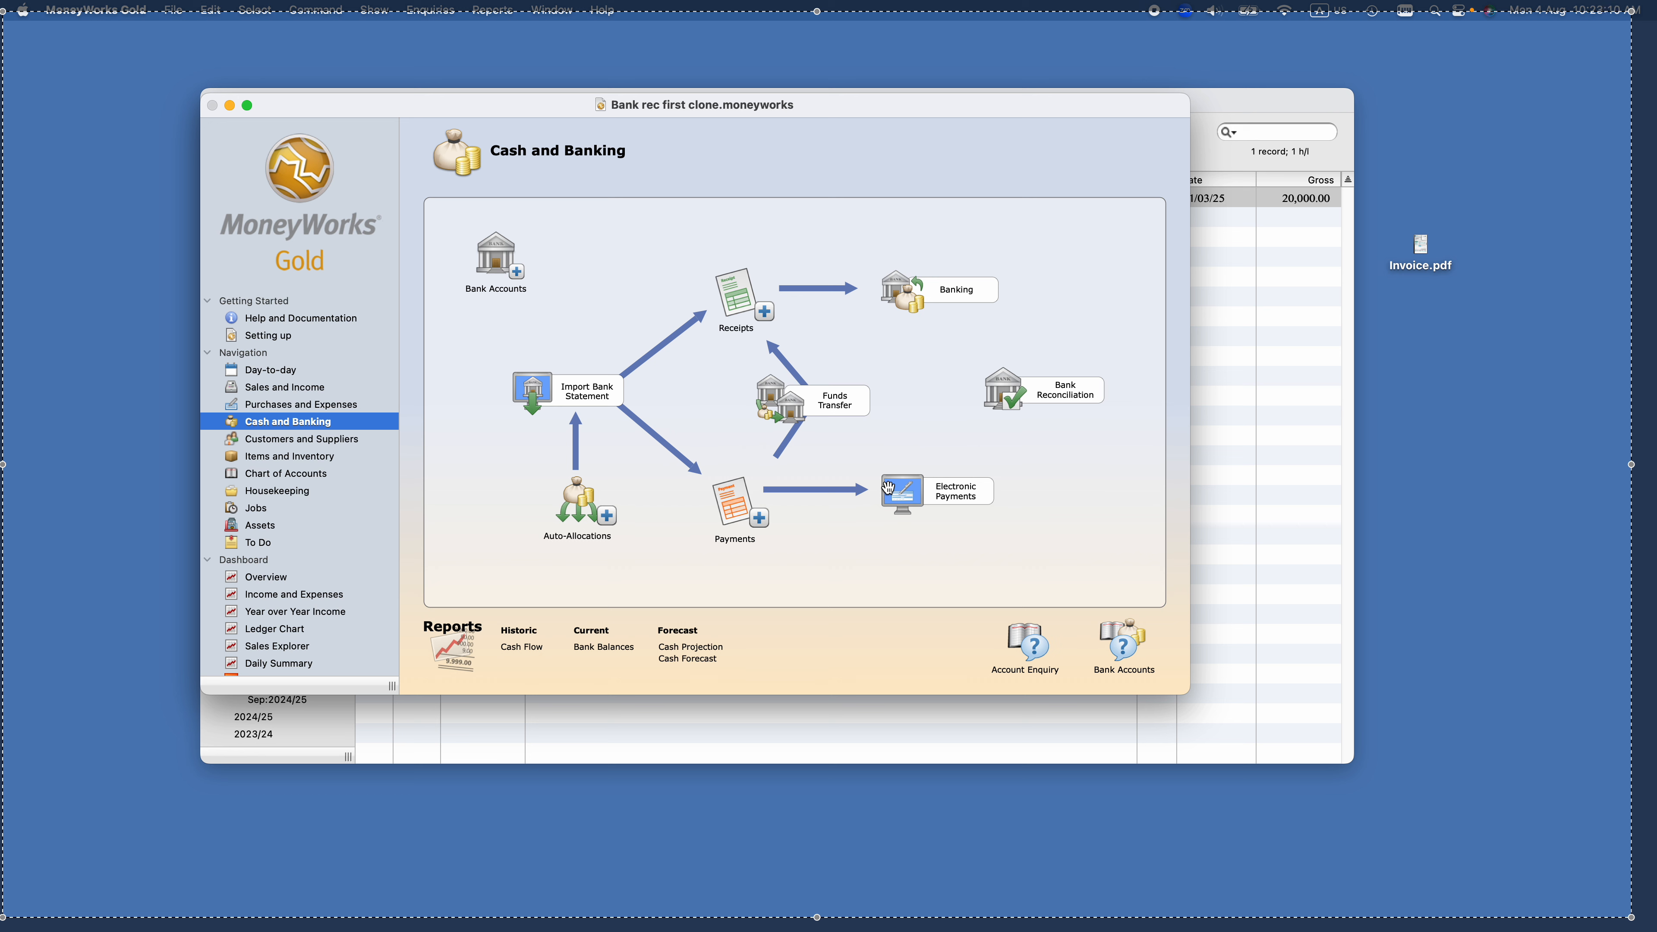